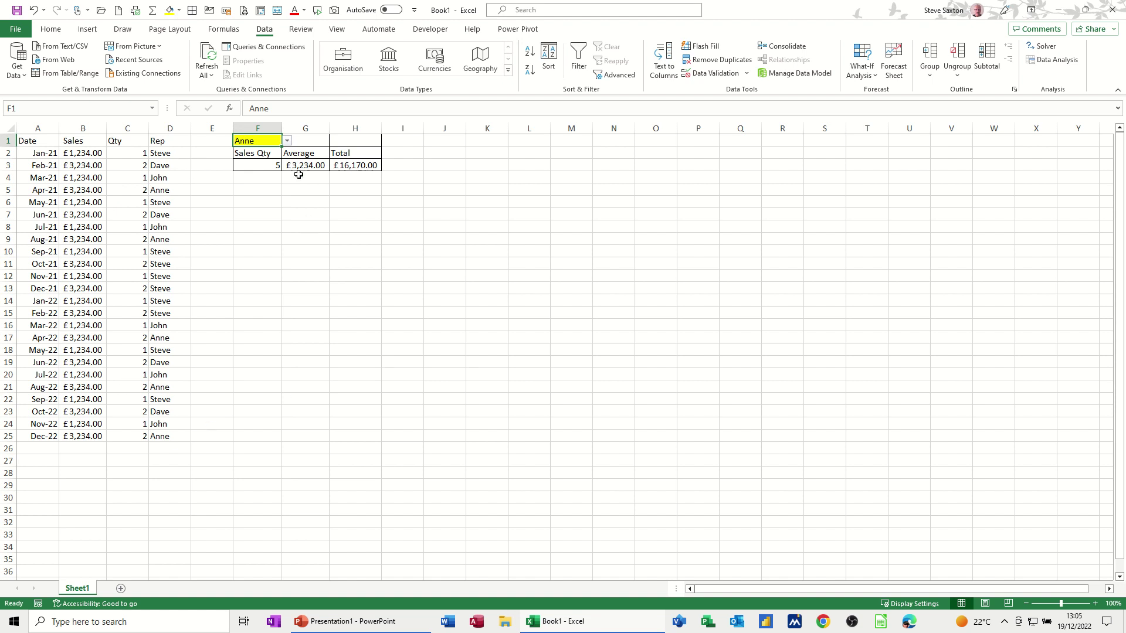
Set the F1 rep selector to Steve and review the COUNTIF, AVERAGEIF and SUMIF formulas in F3:H3
{"action": "left_click", "coordinate": [287, 141]}
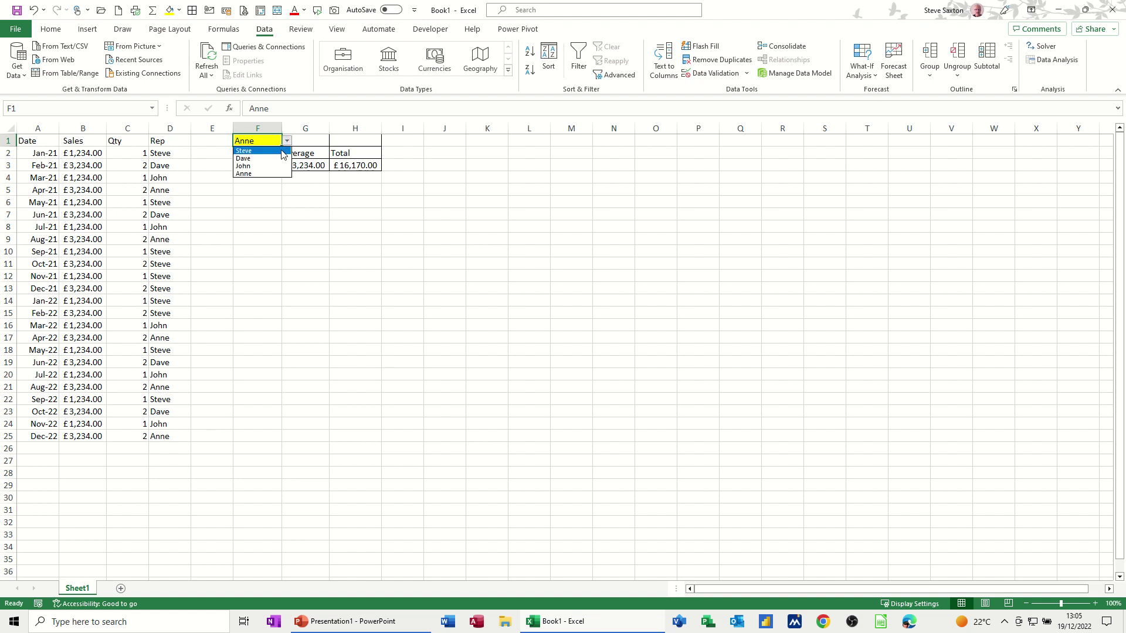
{"action": "left_click", "coordinate": [264, 152]}
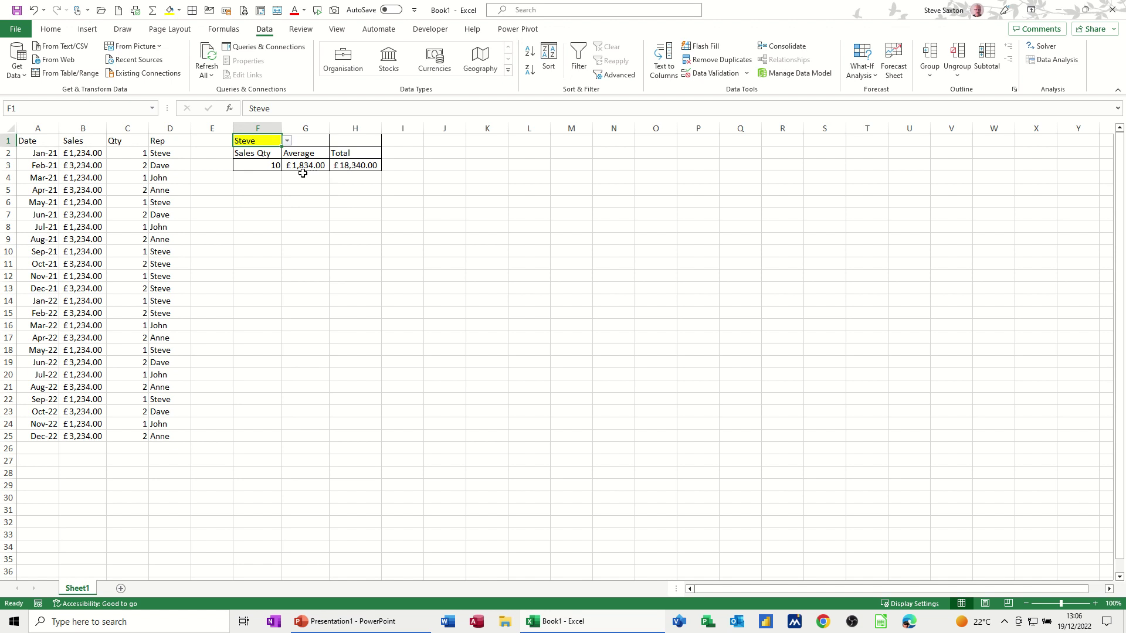
{"action": "left_click", "coordinate": [259, 167]}
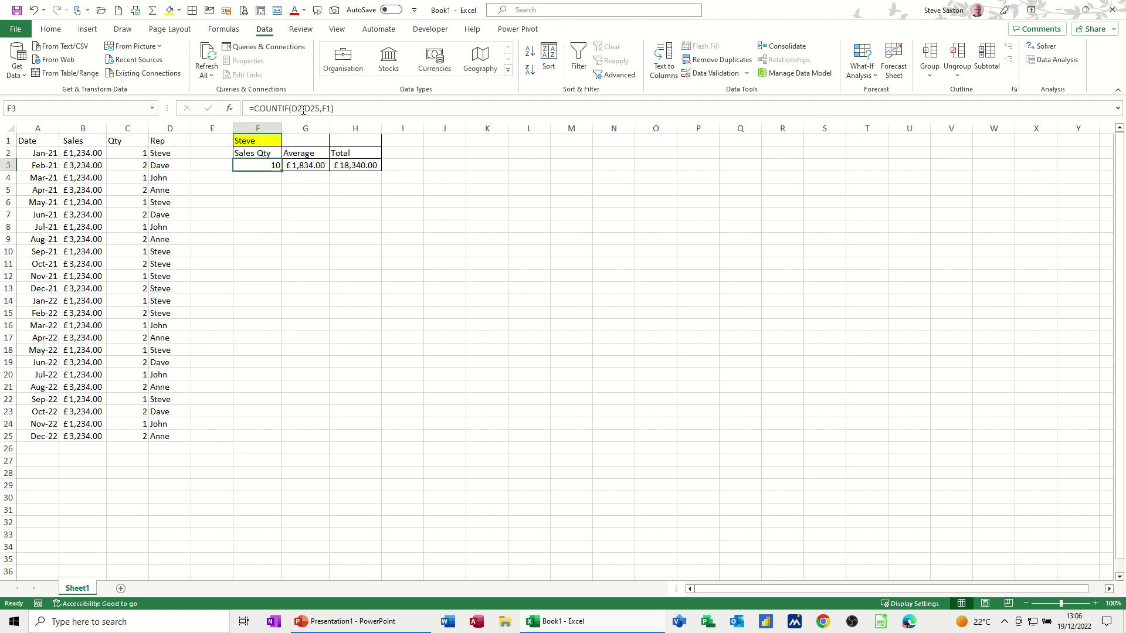
{"action": "left_click", "coordinate": [304, 165]}
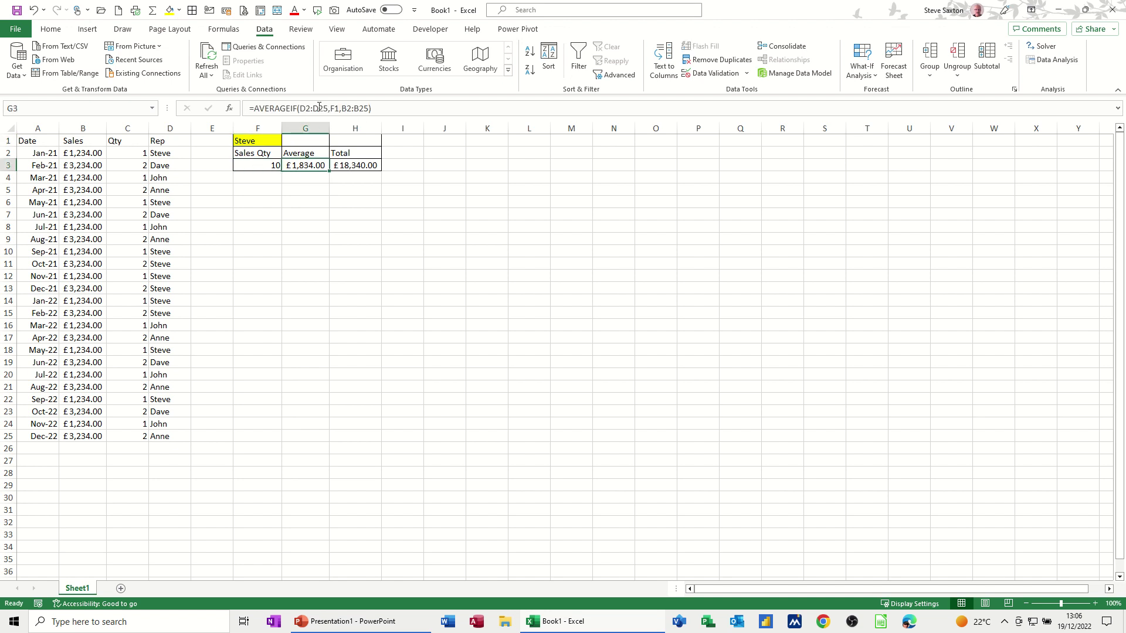
{"action": "left_click", "coordinate": [355, 168]}
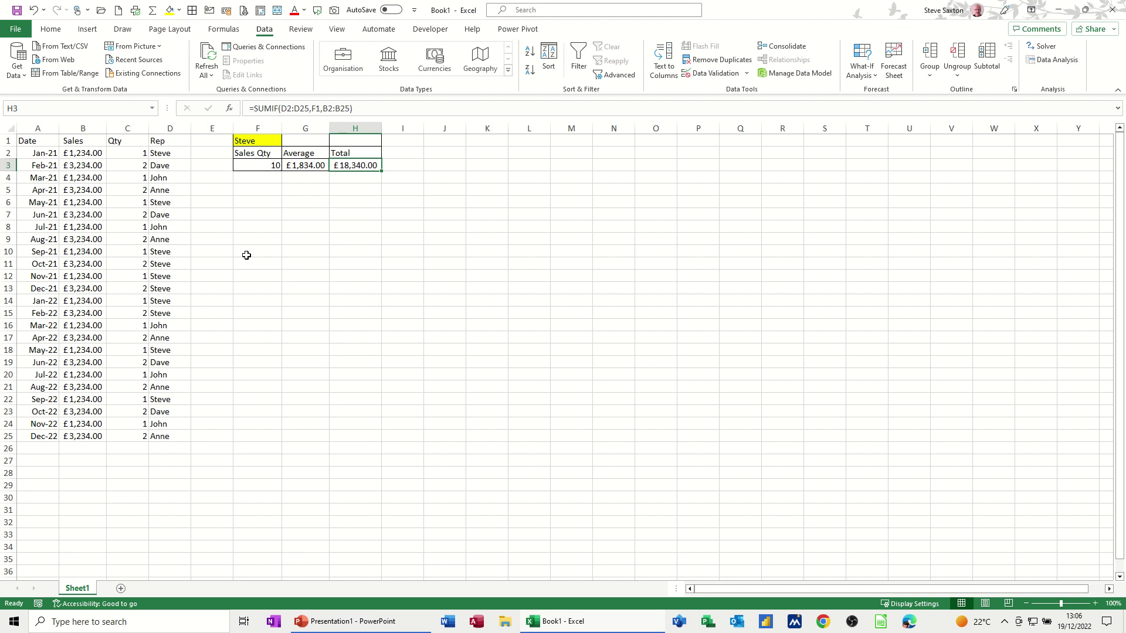
{"action": "left_click", "coordinate": [255, 206]}
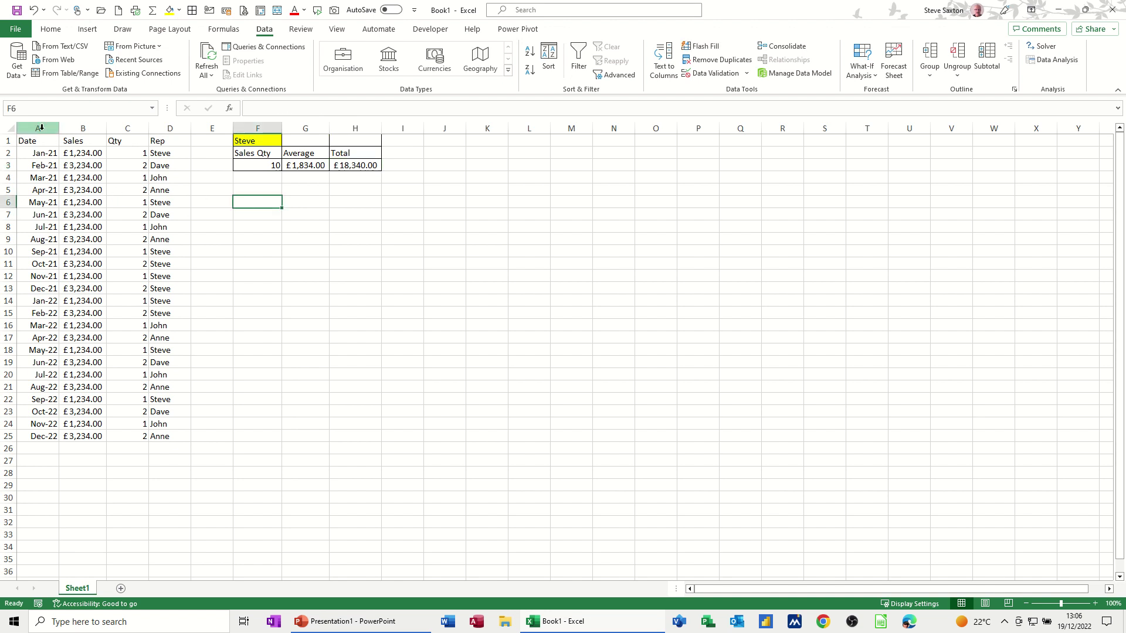
Create names Date, Sales, Qty and Rep from the top row of A1:D25, with Left column unticked
{"action": "left_click_drag", "start_coordinate": [29, 140], "coordinate": [176, 437]}
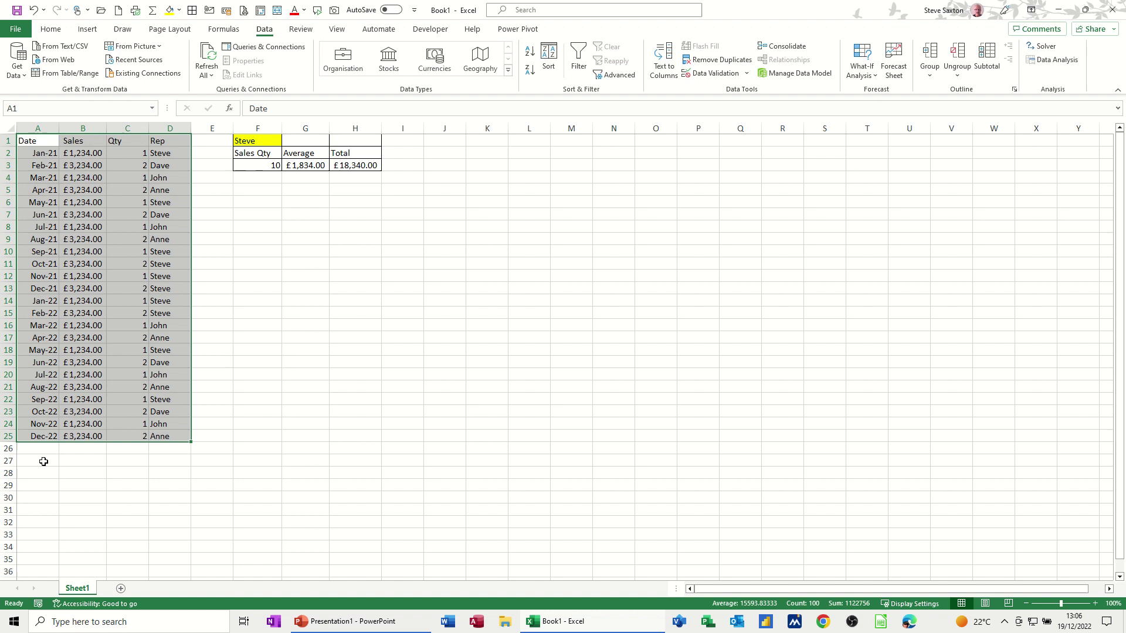
{"action": "left_click_drag", "start_coordinate": [36, 129], "coordinate": [158, 131]}
{"action": "left_click_drag", "start_coordinate": [42, 143], "coordinate": [176, 437]}
{"action": "left_click", "coordinate": [217, 32]}
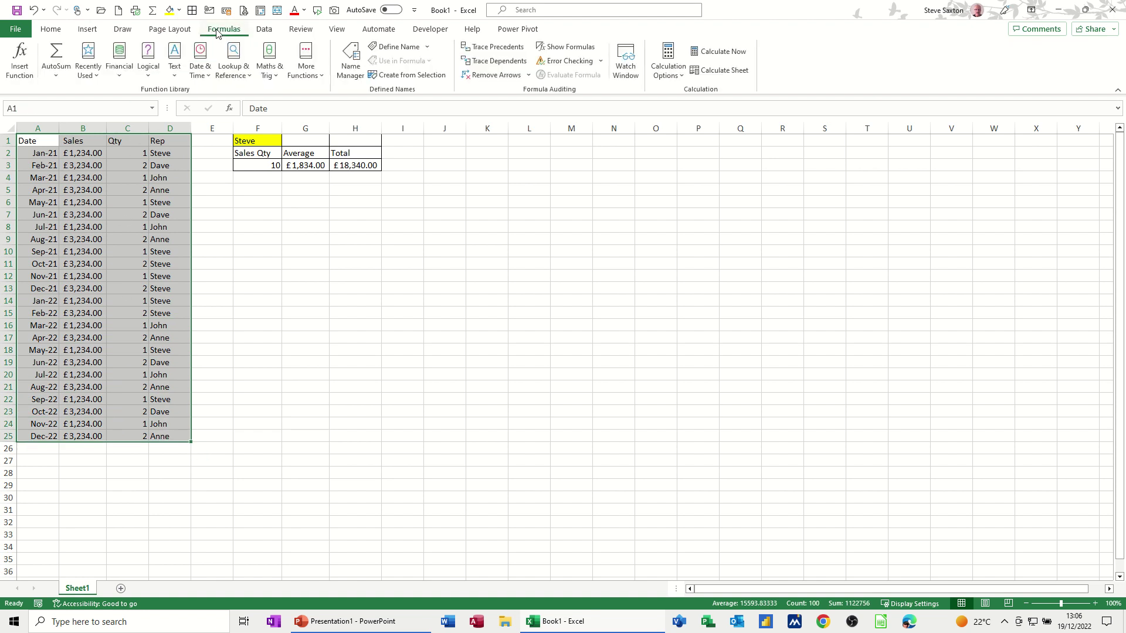
{"action": "left_click", "coordinate": [409, 75]}
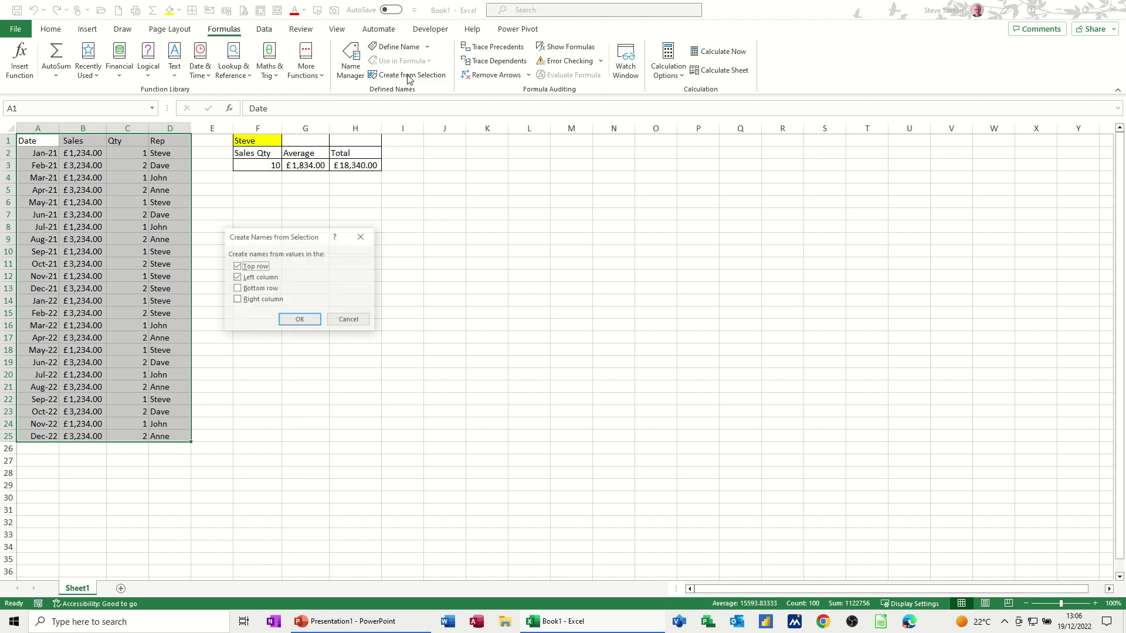
{"action": "left_click", "coordinate": [237, 278]}
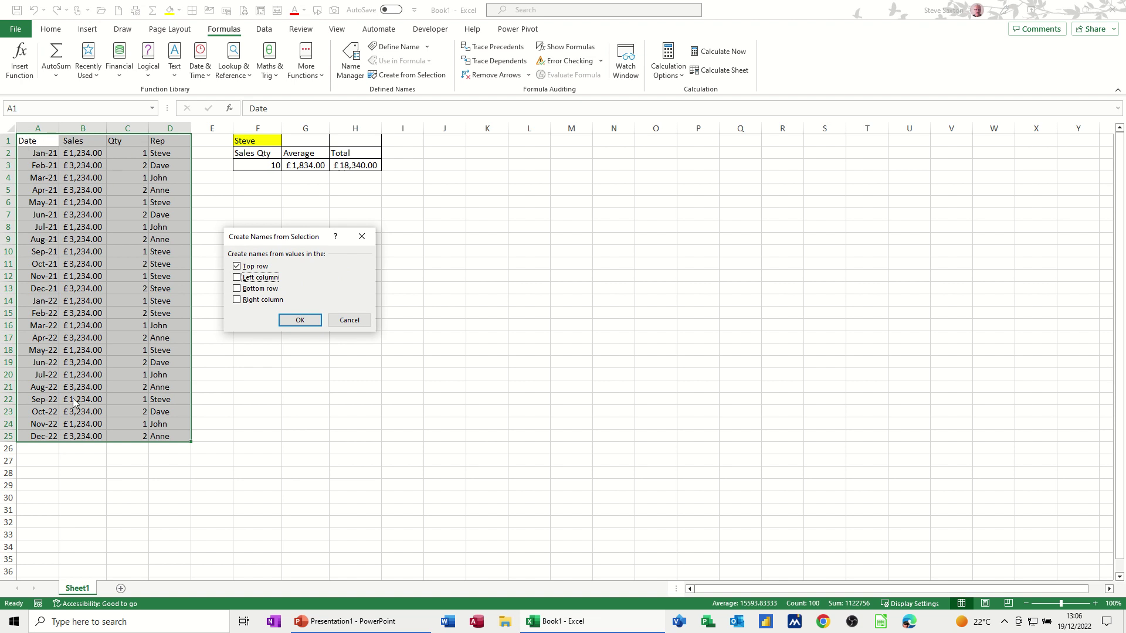
{"action": "left_click", "coordinate": [289, 321]}
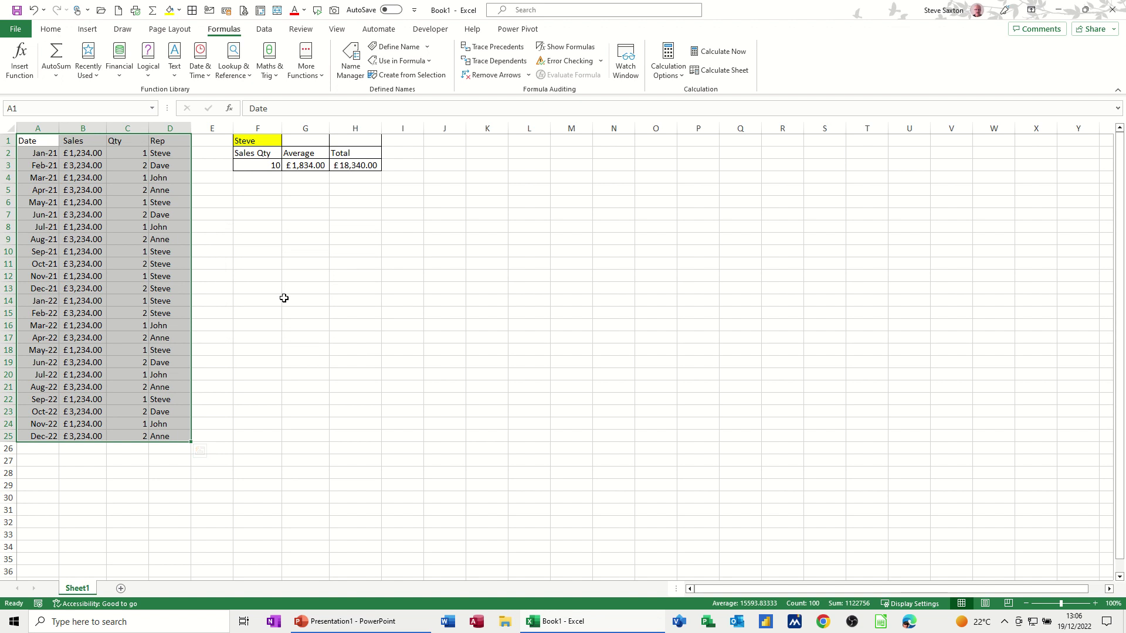
Keep Steve as the F1 rep and fill cell F6 light green
{"action": "left_click", "coordinate": [259, 142]}
{"action": "left_click", "coordinate": [287, 141]}
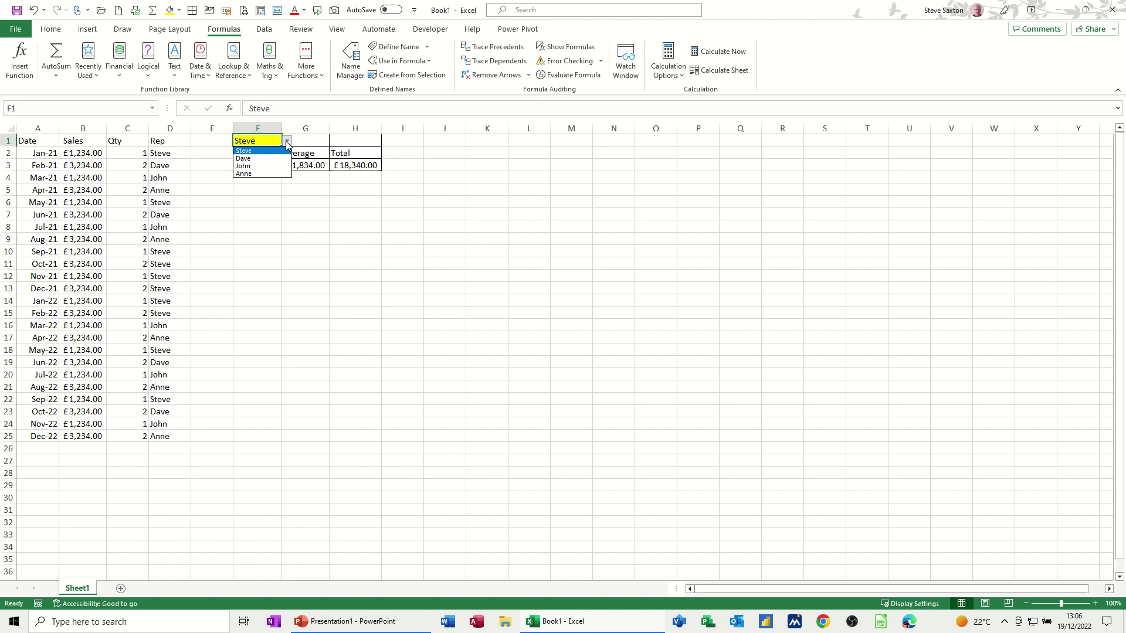
{"action": "left_click", "coordinate": [246, 151]}
{"action": "left_click", "coordinate": [261, 206]}
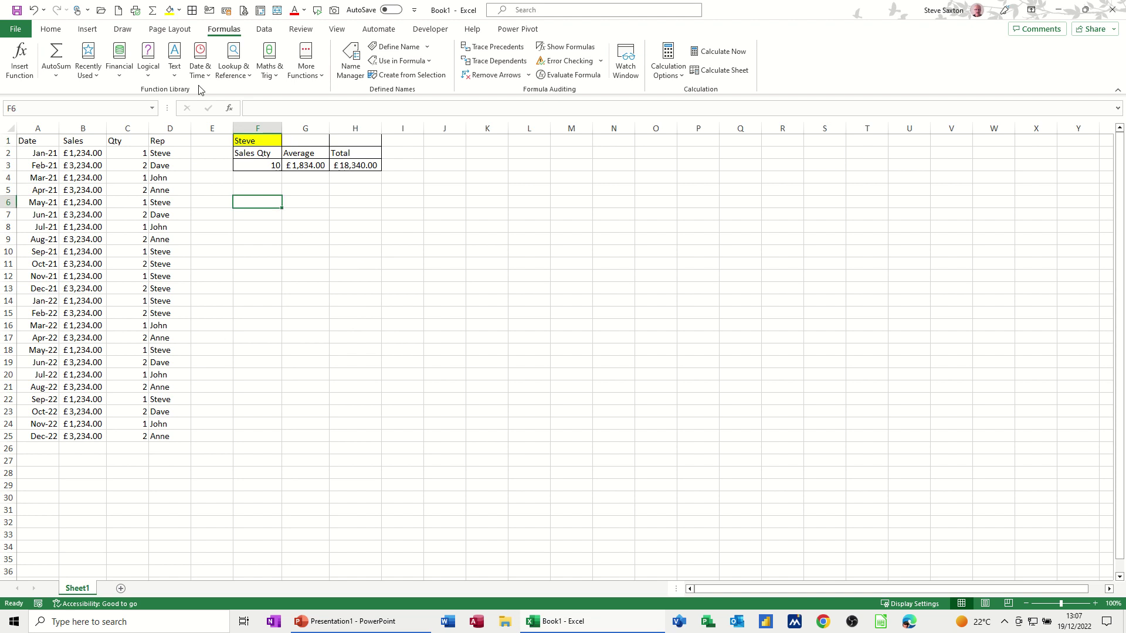
{"action": "left_click", "coordinate": [179, 10]}
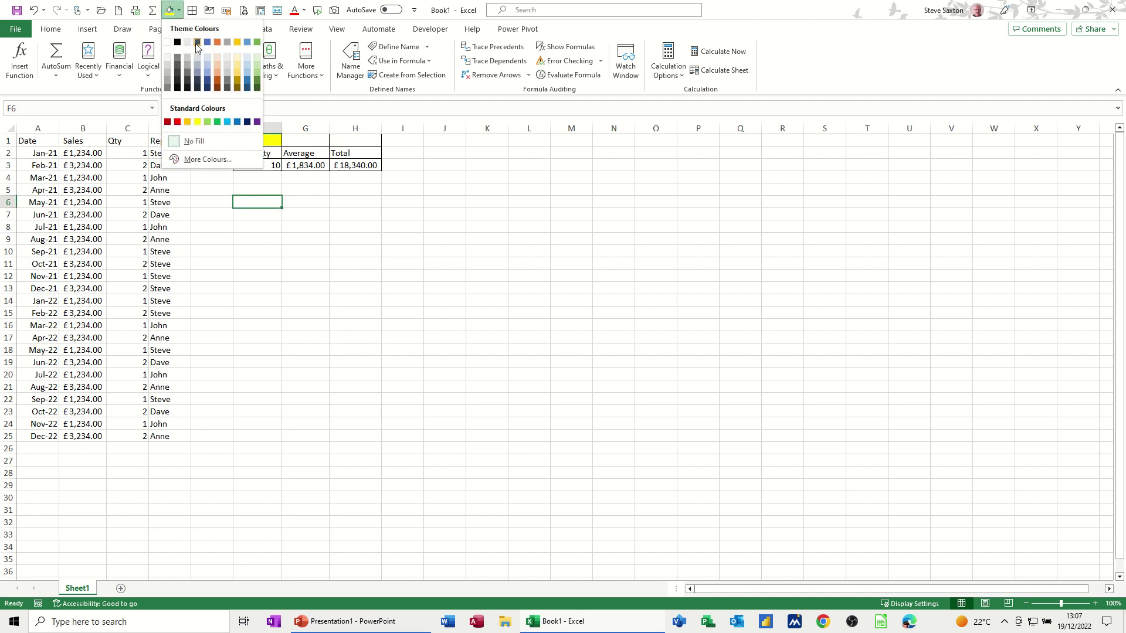
{"action": "left_click", "coordinate": [256, 73]}
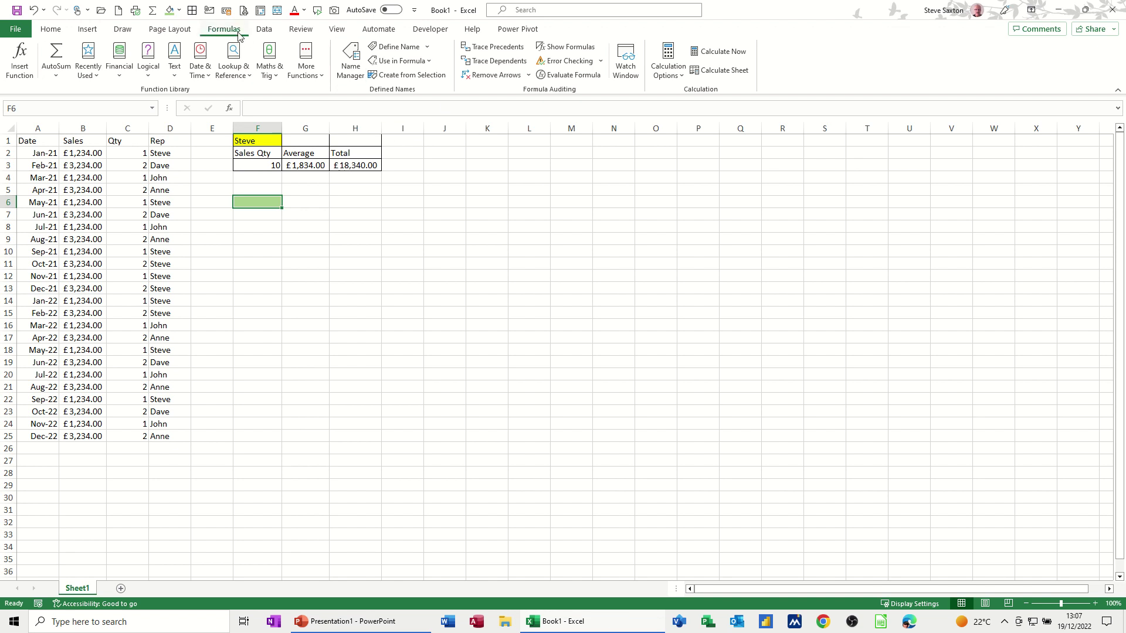
Give F6 a List validation sourced from =$D$2:$D$5 and test its rep drop-down
{"action": "left_click", "coordinate": [264, 30]}
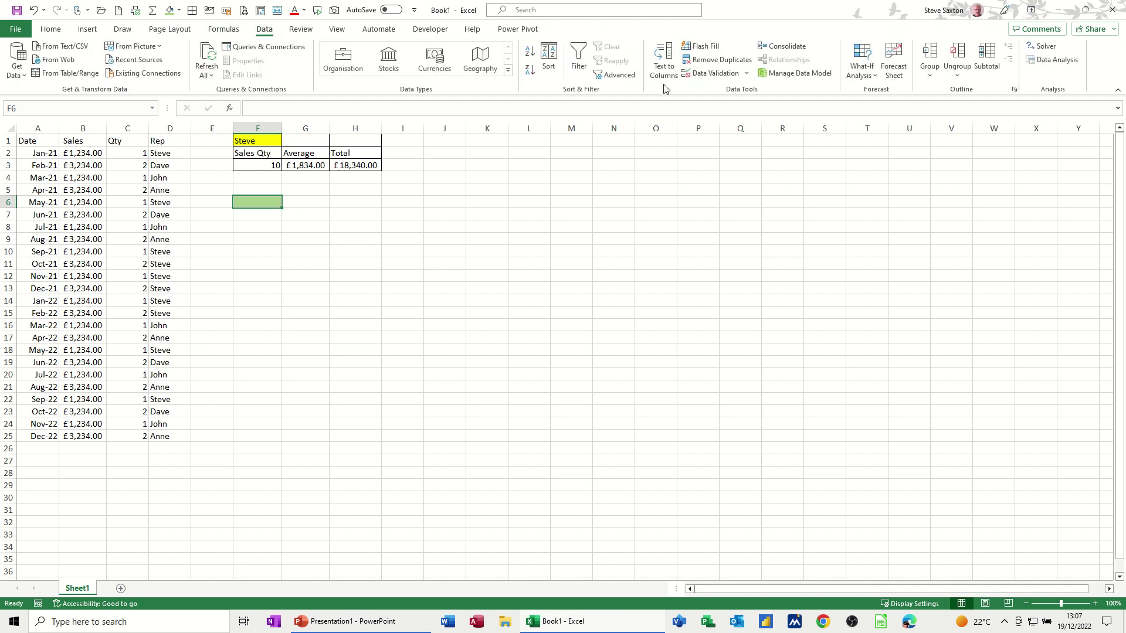
{"action": "left_click", "coordinate": [699, 73]}
{"action": "left_click_drag", "start_coordinate": [316, 206], "coordinate": [539, 197]}
{"action": "left_click", "coordinate": [510, 236]}
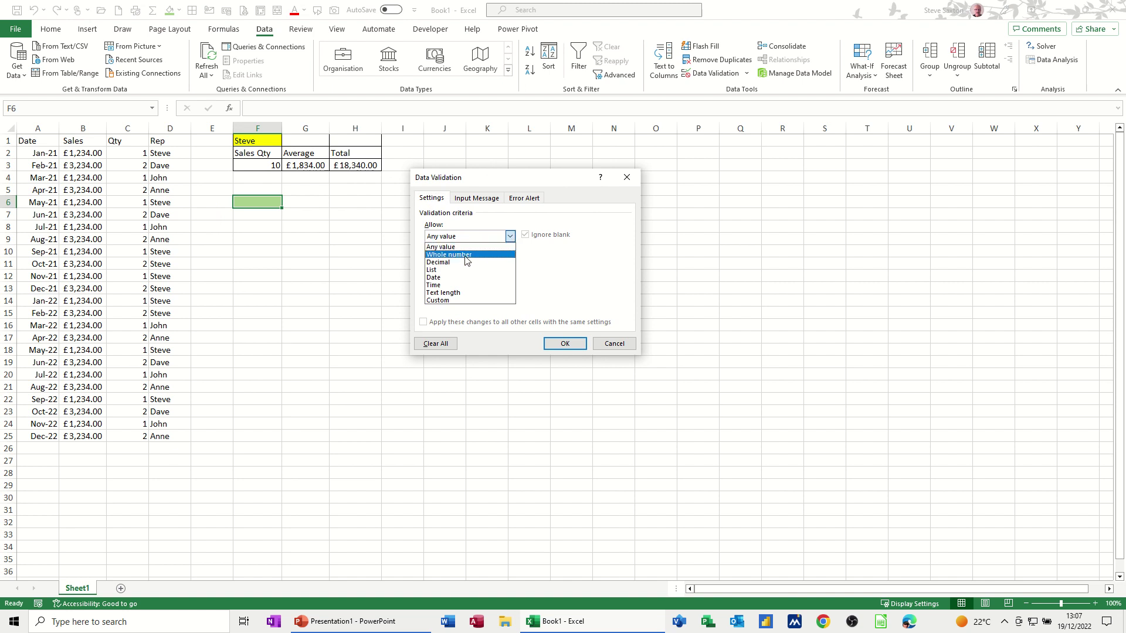
{"action": "left_click", "coordinate": [434, 270]}
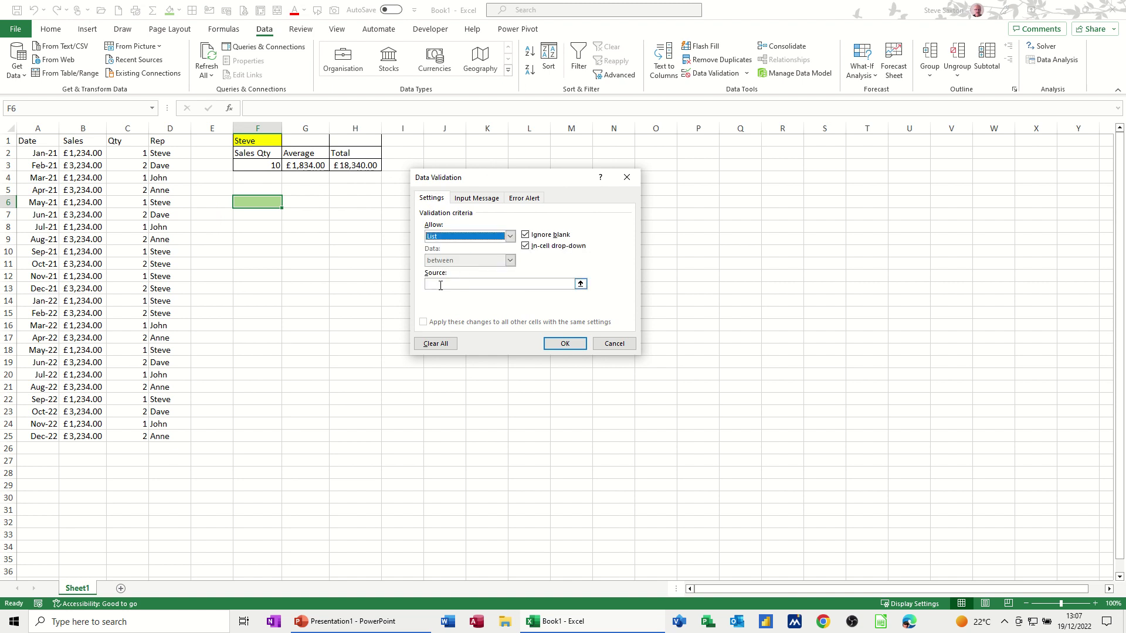
{"action": "left_click", "coordinate": [440, 285]}
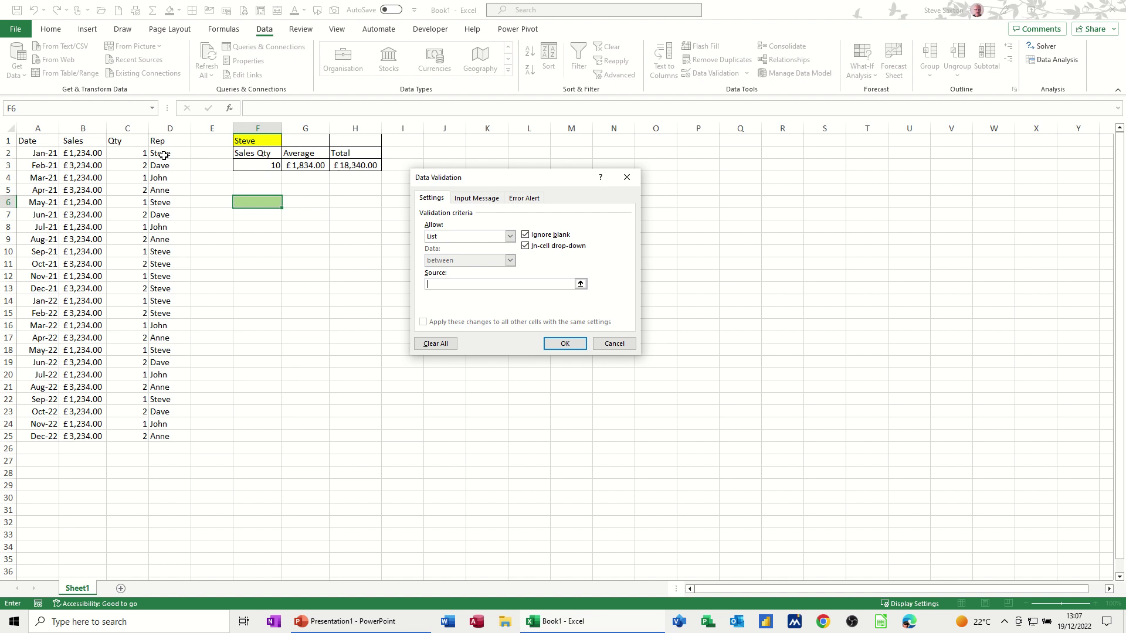
{"action": "left_click_drag", "start_coordinate": [164, 155], "coordinate": [166, 191]}
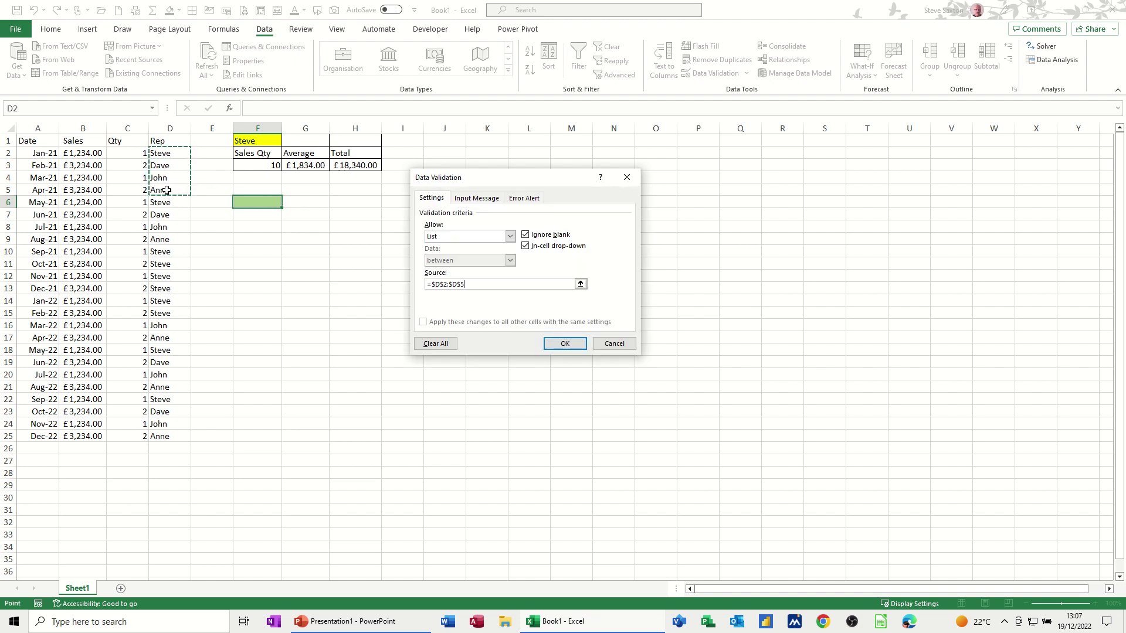
{"action": "left_click", "coordinate": [564, 346]}
{"action": "left_click", "coordinate": [287, 204]}
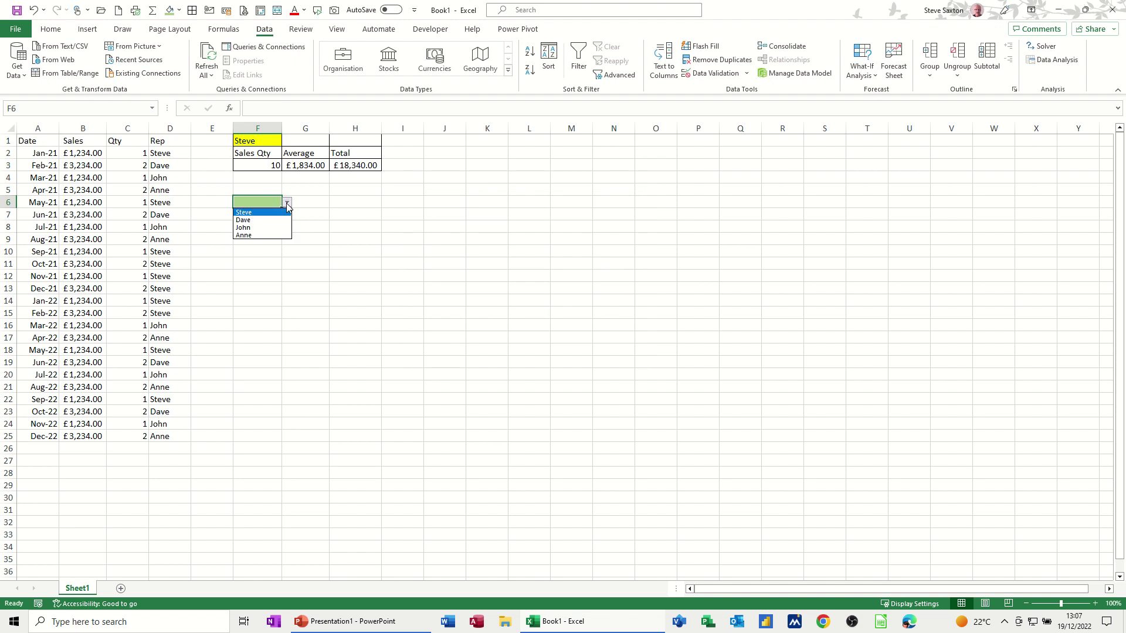
{"action": "left_click", "coordinate": [311, 226]}
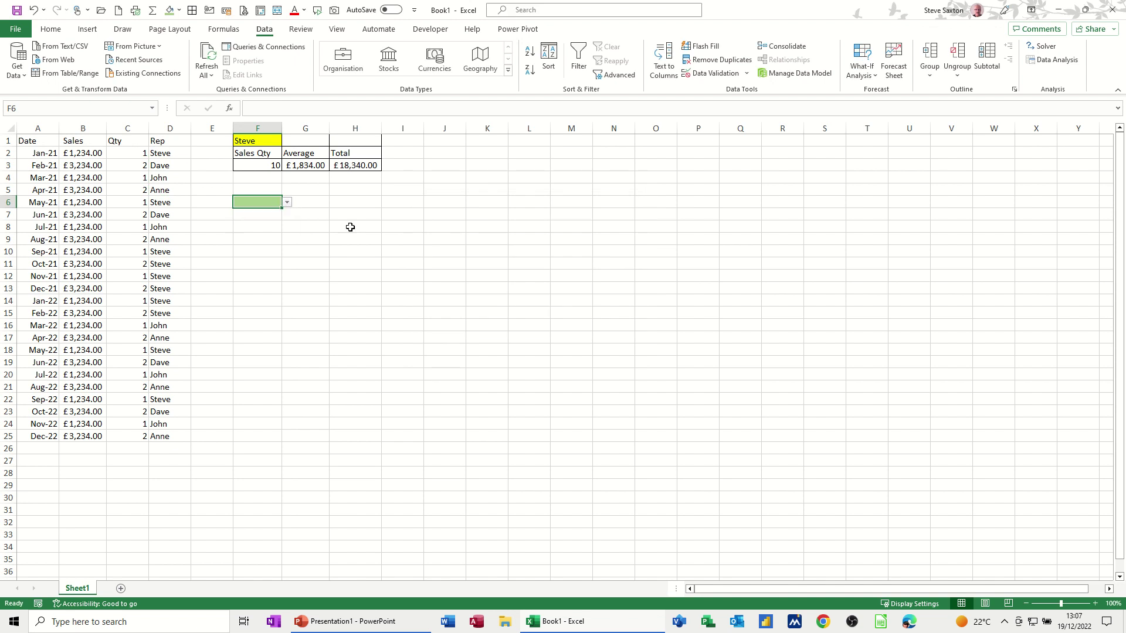
Enter the headings Sales Qty, Average and Total in F7:H7
{"action": "left_click", "coordinate": [264, 215]}
{"action": "type", "text": "Sale"}
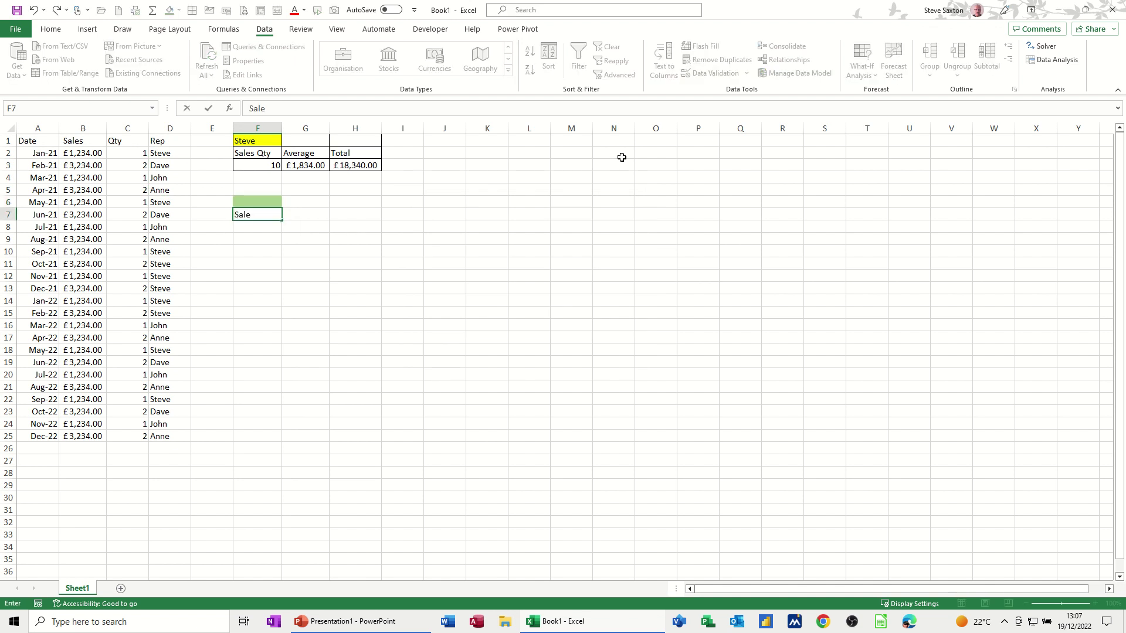
{"action": "type", "text": "s Qty"}
{"action": "key", "text": "Tab"}
{"action": "type", "text": "A"}
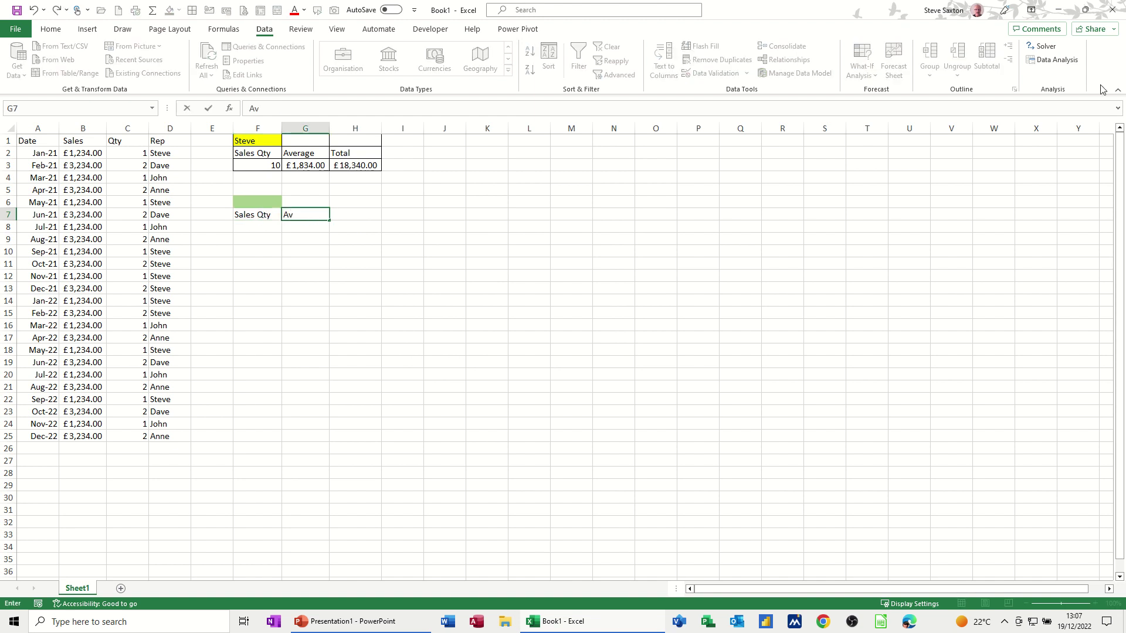
{"action": "type", "text": "verage"}
{"action": "key", "text": "Tab"}
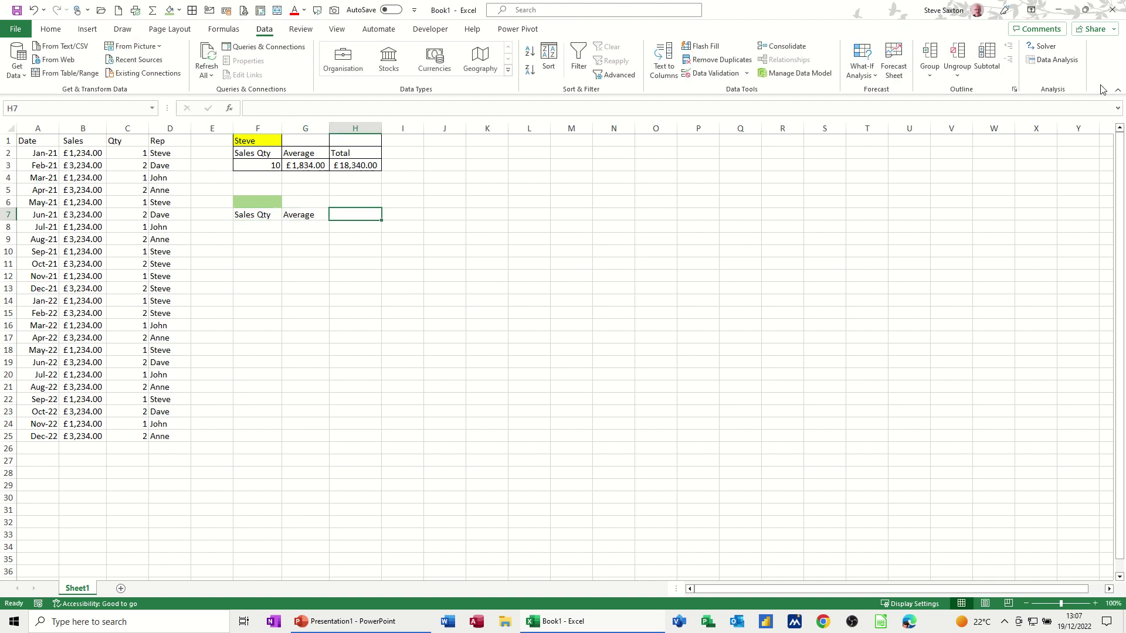
{"action": "type", "text": "T"}
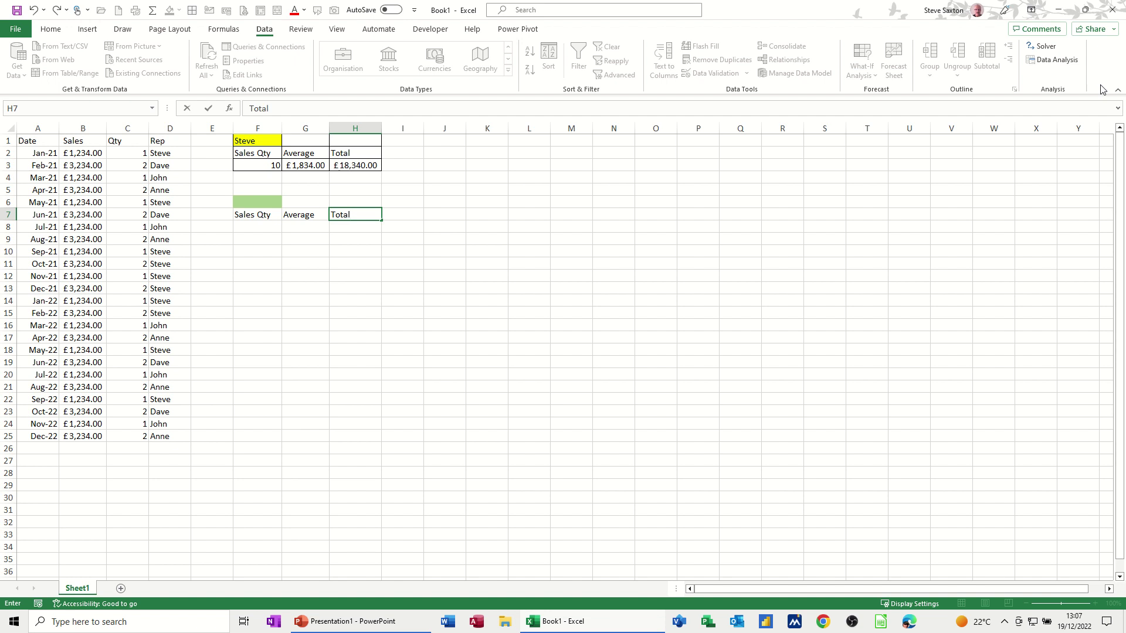
{"action": "type", "text": "otal"}
Apply All Borders to the block F6:H8
{"action": "left_click_drag", "start_coordinate": [250, 200], "coordinate": [367, 229]}
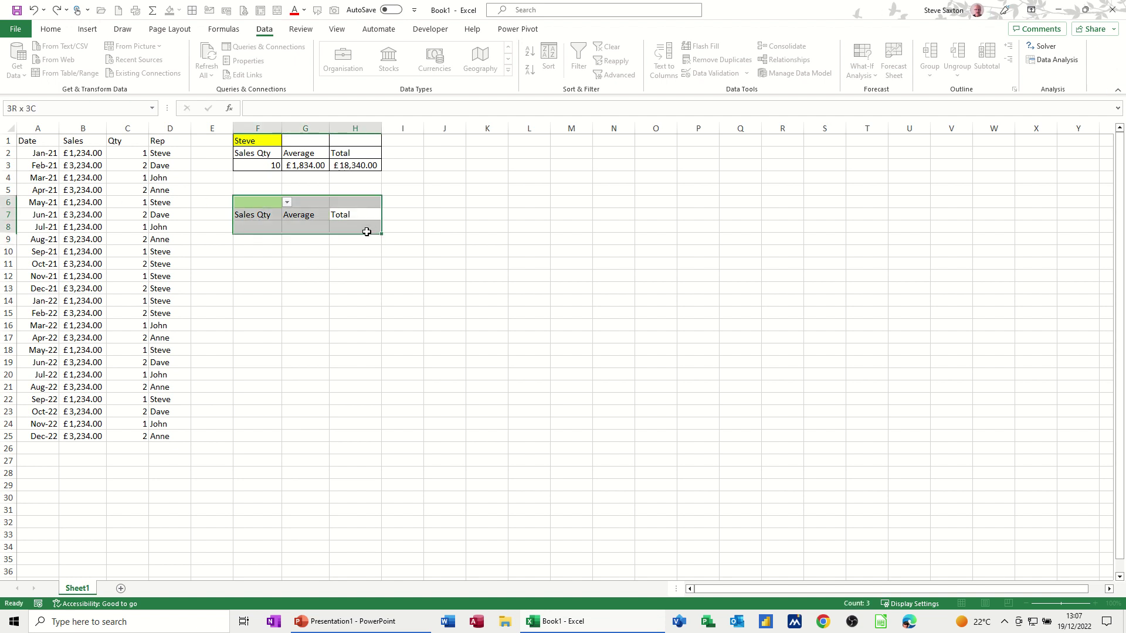
{"action": "left_click", "coordinate": [193, 11]}
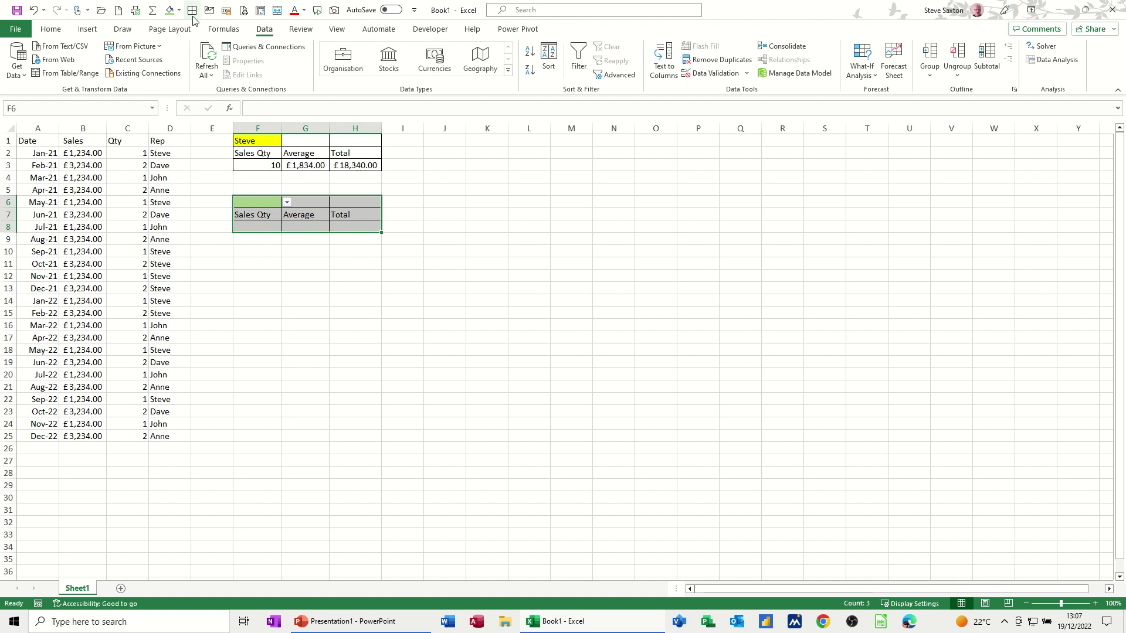
{"action": "left_click", "coordinate": [51, 29]}
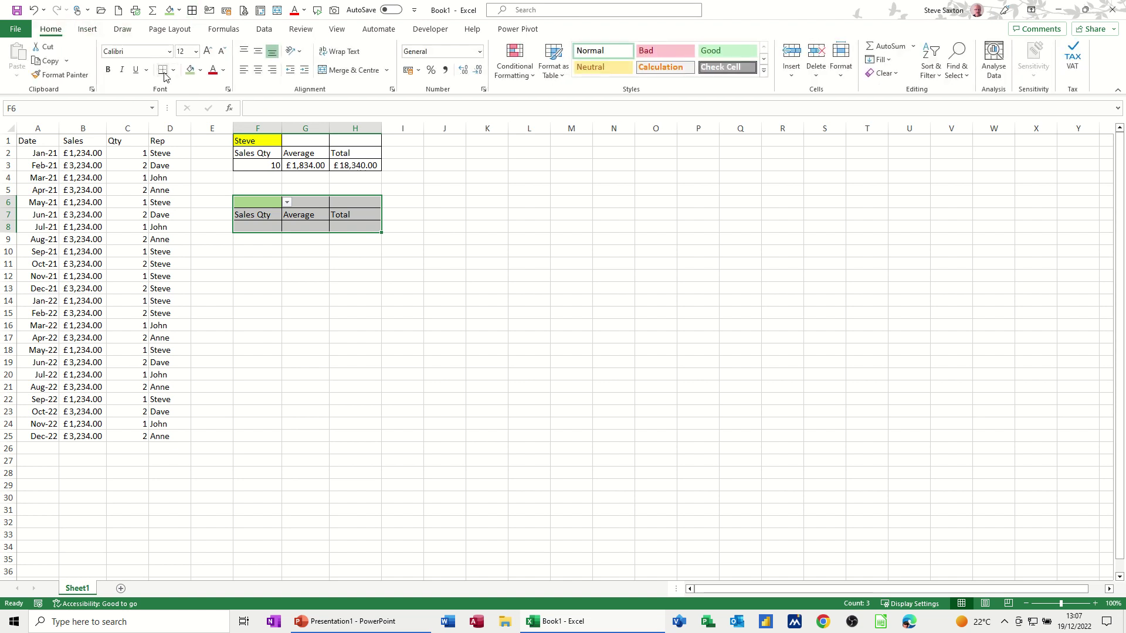
{"action": "left_click", "coordinate": [174, 71]}
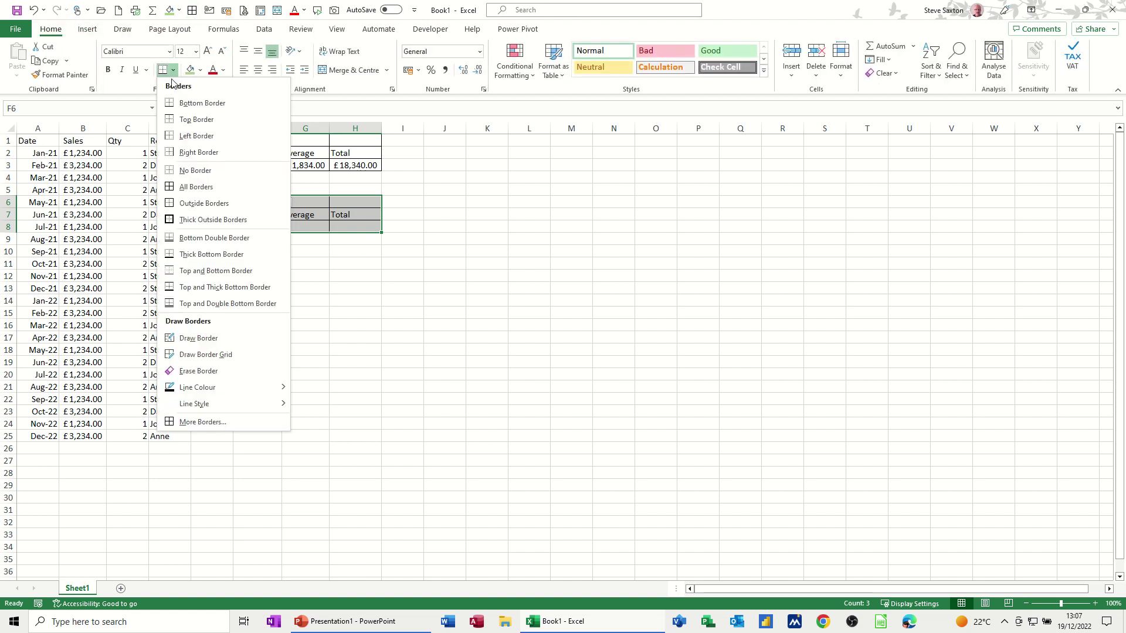
{"action": "right_click", "coordinate": [200, 191]}
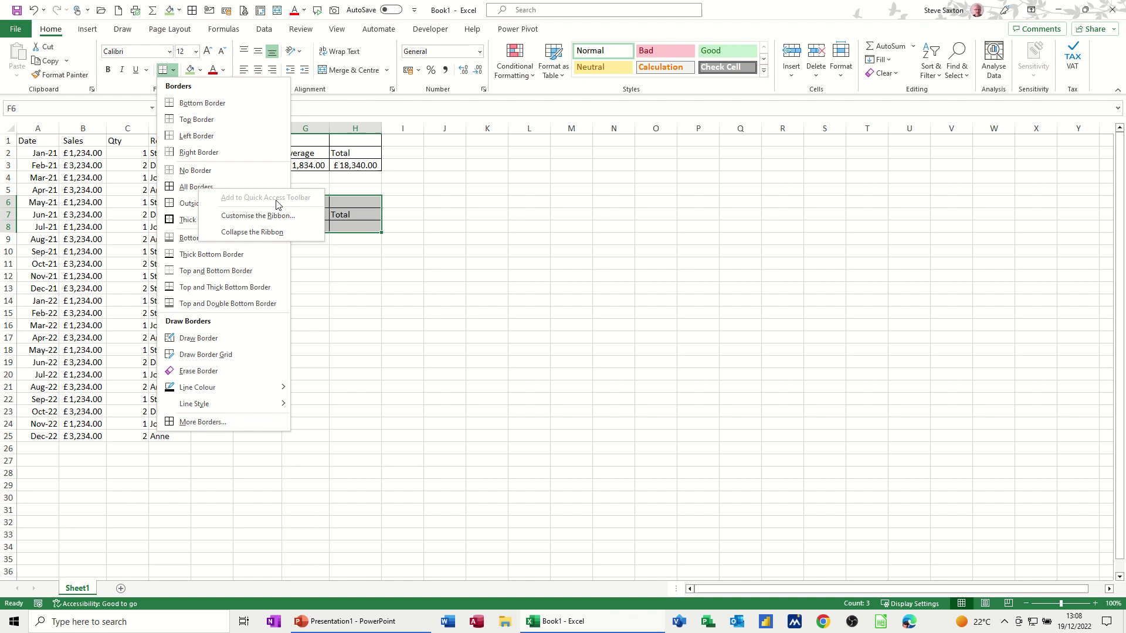
{"action": "left_click", "coordinate": [535, 251]}
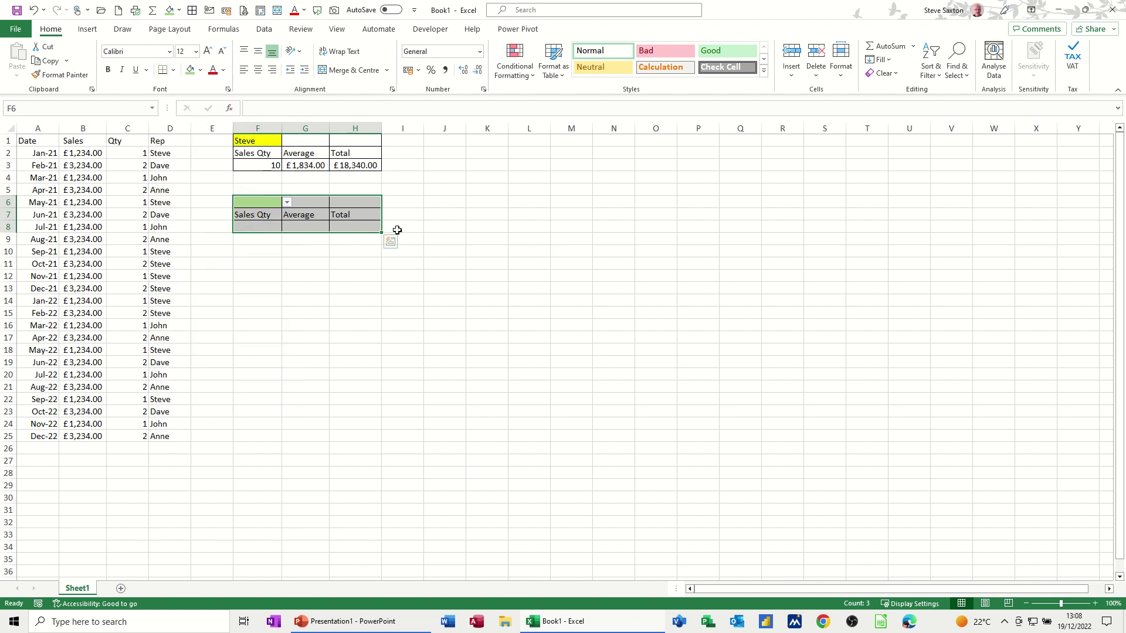
{"action": "left_click", "coordinate": [245, 215]}
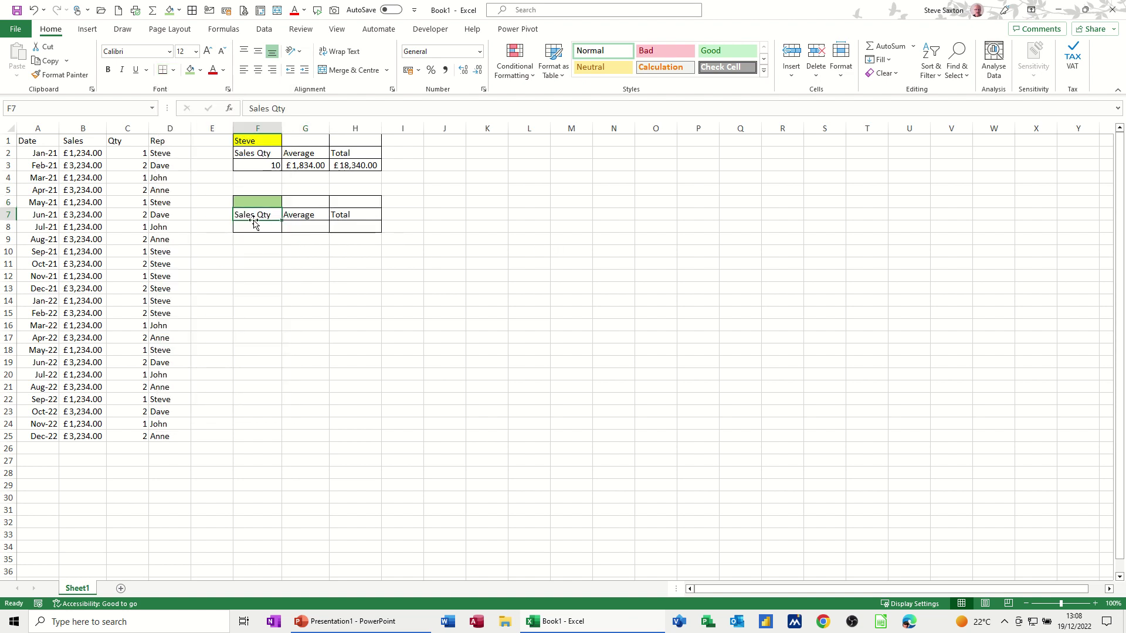
Check the original F3 COUNTIF formula and set the green rep cell F6 to Steve
{"action": "left_click", "coordinate": [259, 163]}
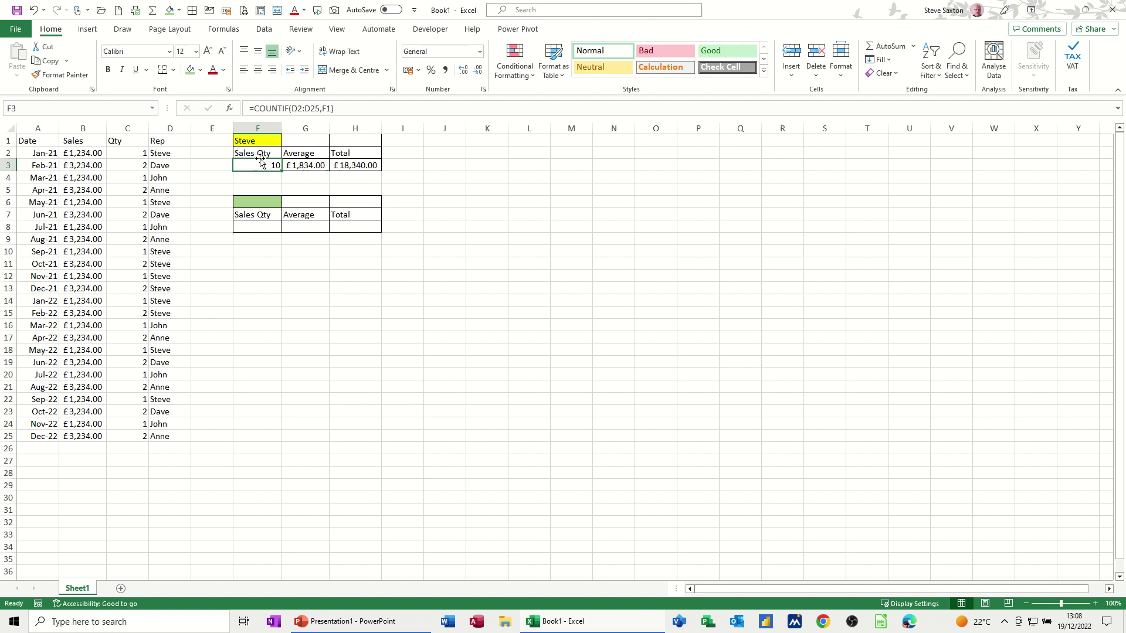
{"action": "left_click", "coordinate": [257, 226]}
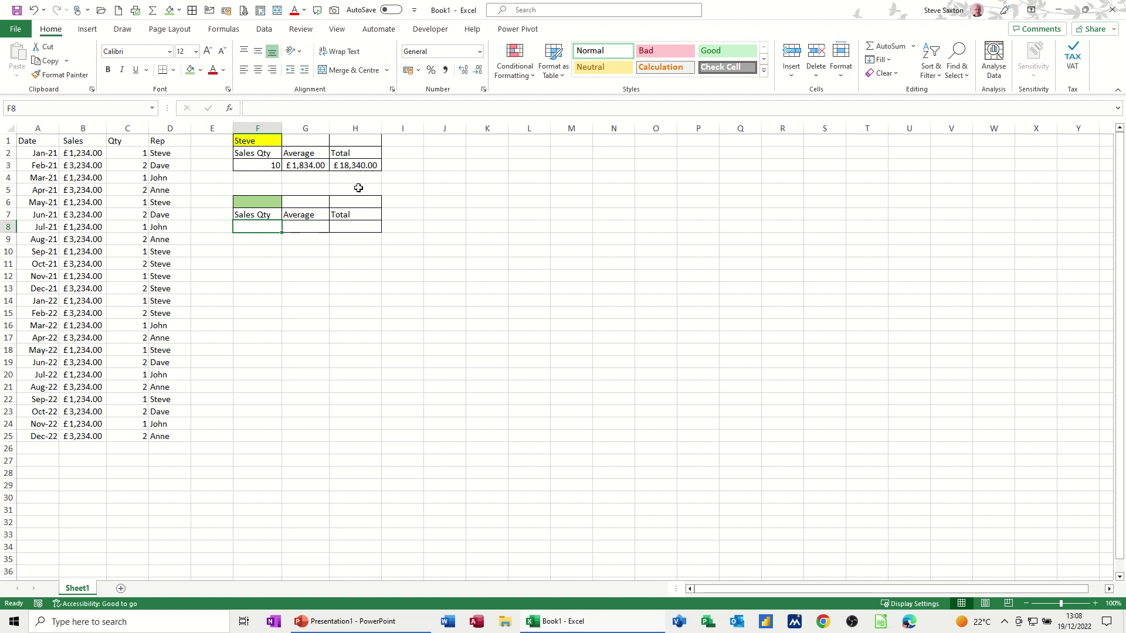
{"action": "left_click", "coordinate": [267, 164]}
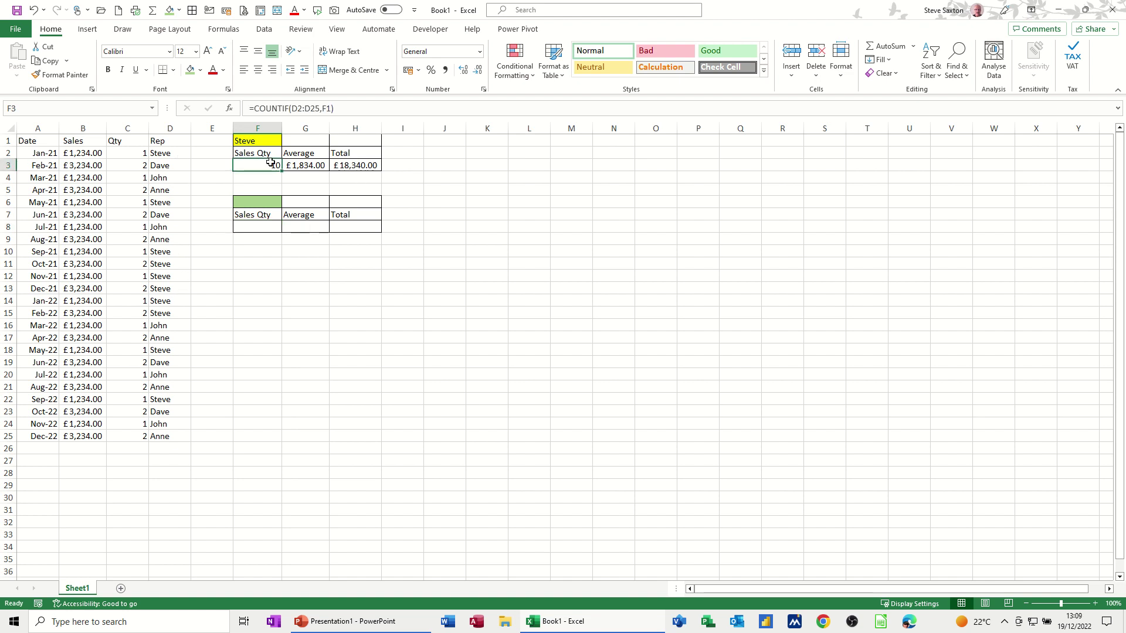
{"action": "left_click", "coordinate": [264, 228]}
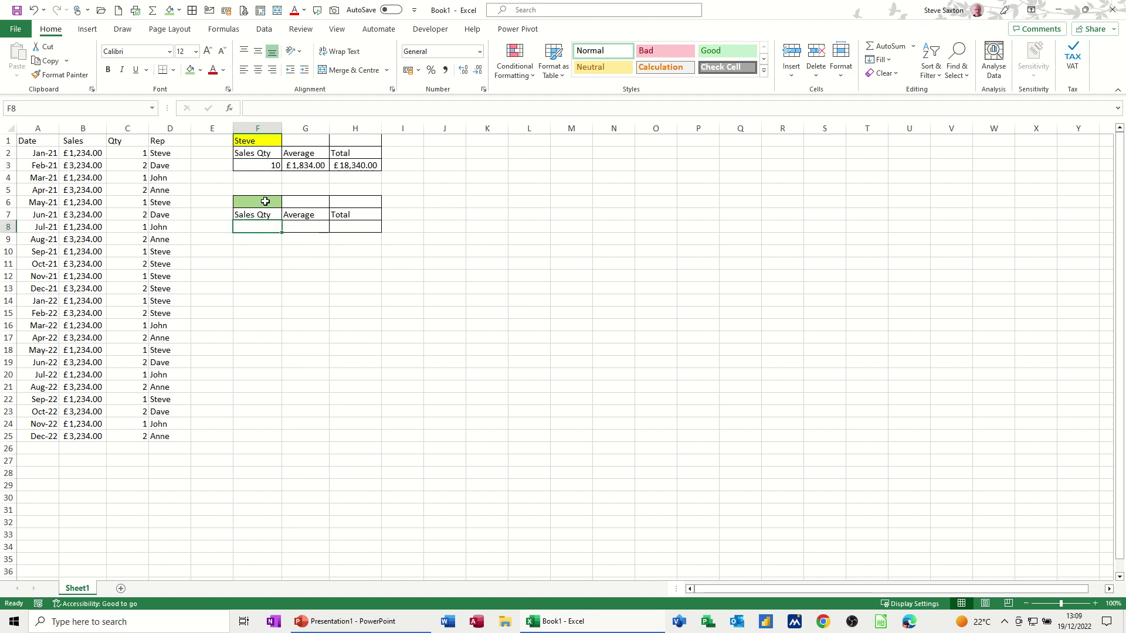
{"action": "left_click", "coordinate": [263, 201]}
{"action": "left_click", "coordinate": [287, 202]}
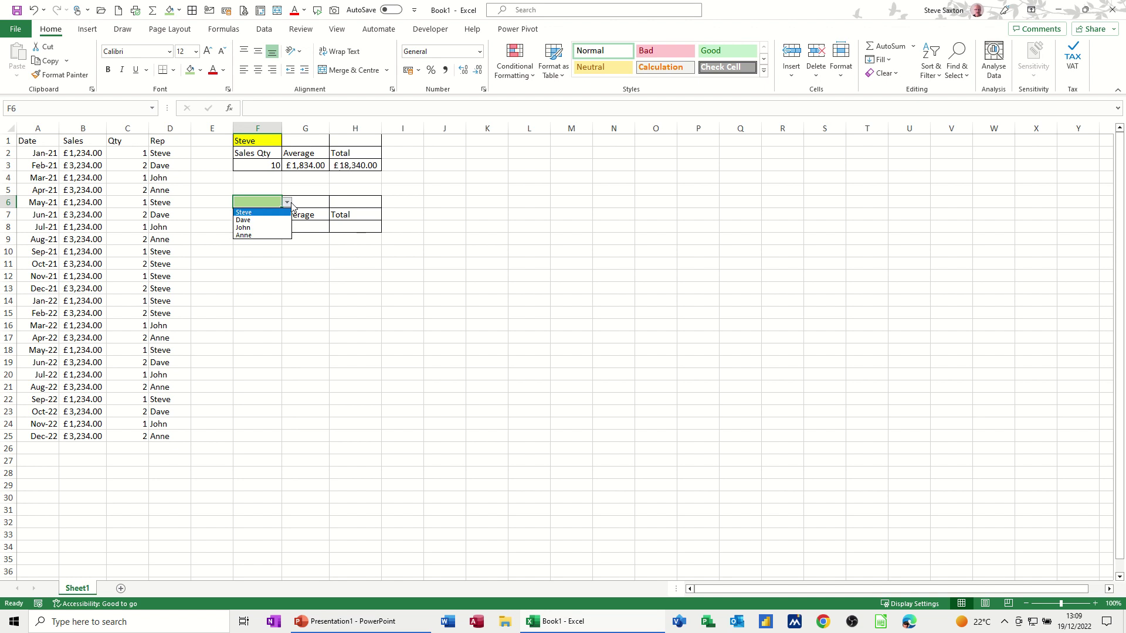
{"action": "left_click", "coordinate": [246, 213]}
Enter =COUNTIF(Rep,F6) in F8 to show Steve's sales count of 10
{"action": "left_click", "coordinate": [261, 227]}
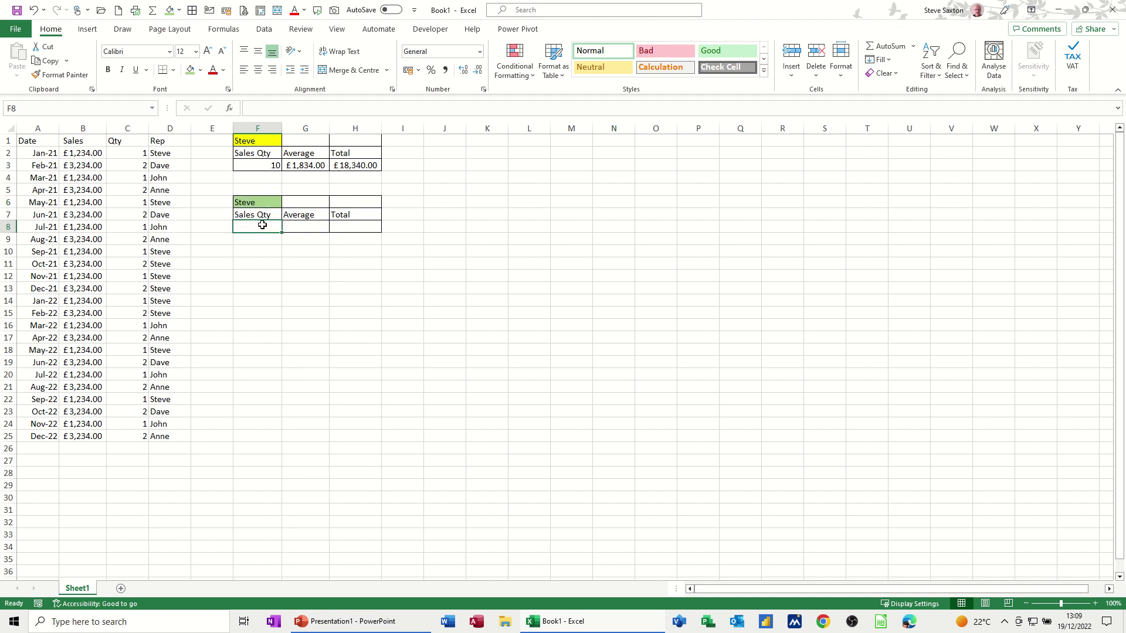
{"action": "type", "text": "=cou"}
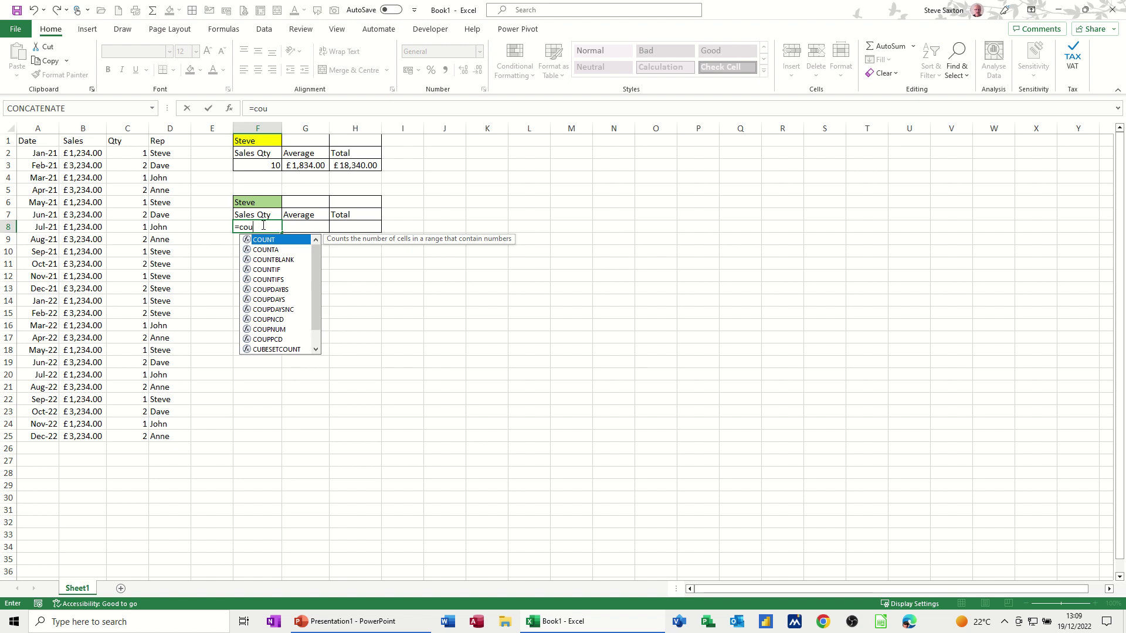
{"action": "type", "text": "ntif("}
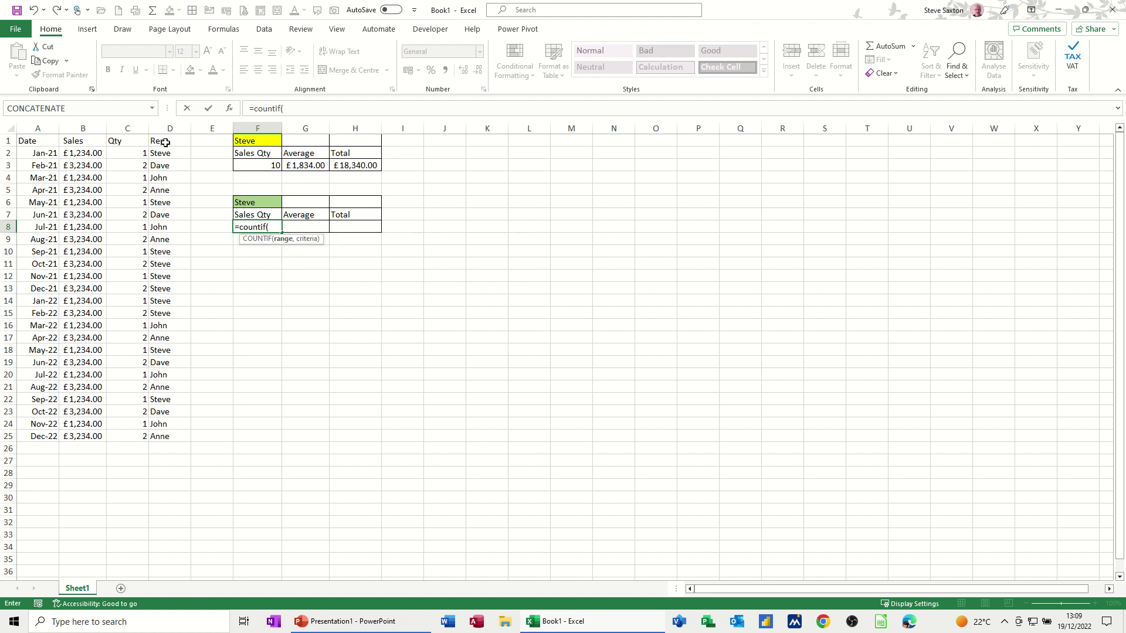
{"action": "type", "text": "rep"}
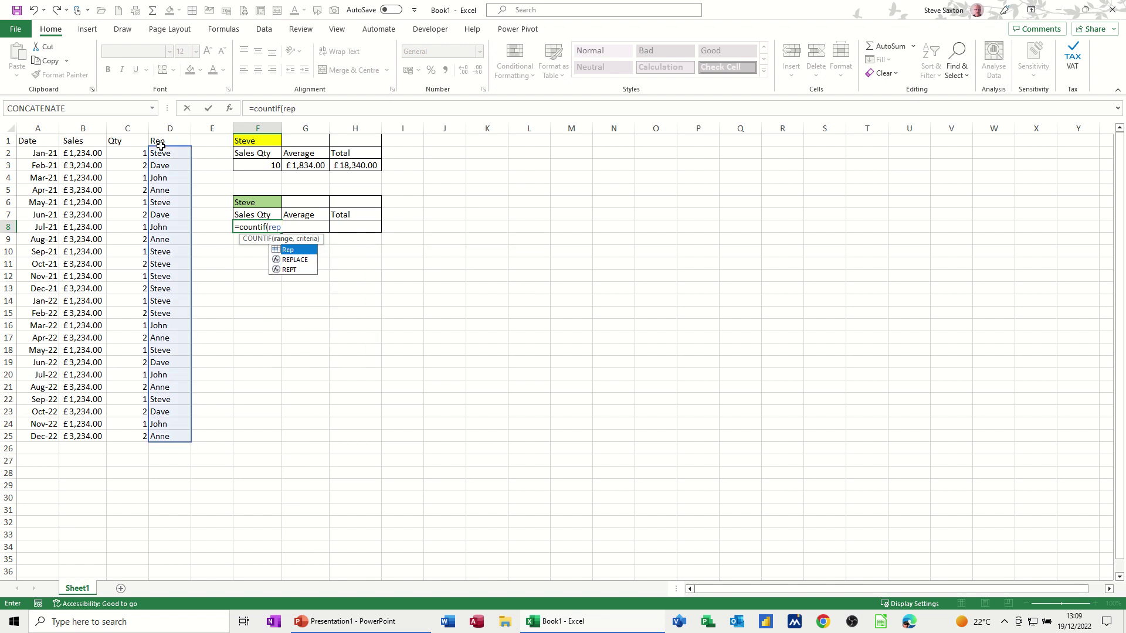
{"action": "type", "text": ","}
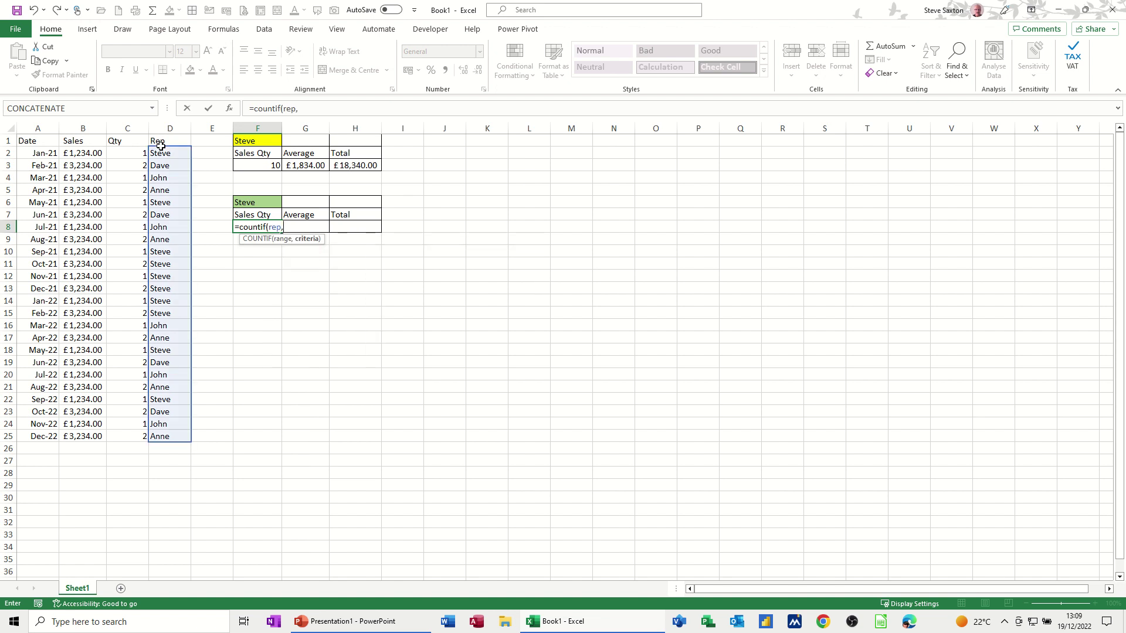
{"action": "left_click", "coordinate": [256, 202]}
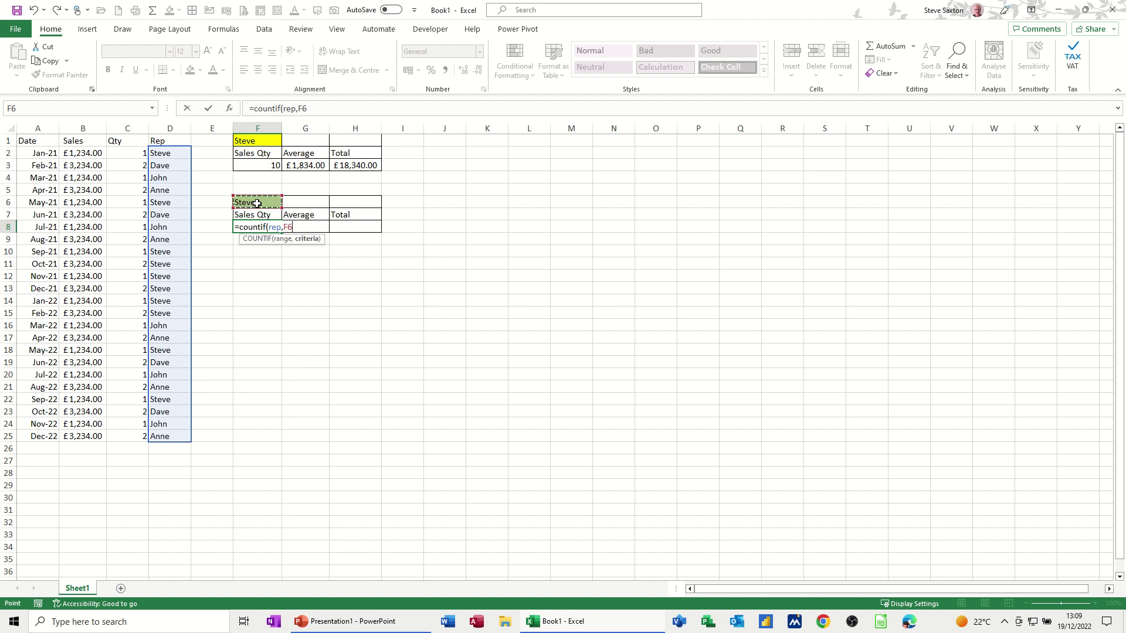
{"action": "type", "text": ")"}
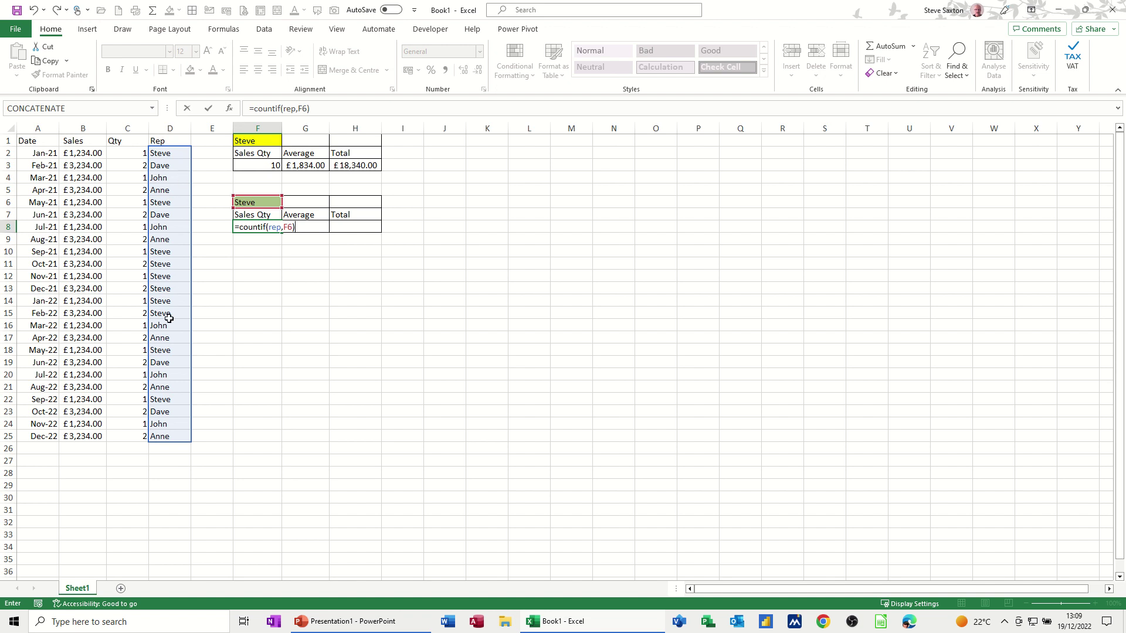
{"action": "left_click", "coordinate": [209, 109]}
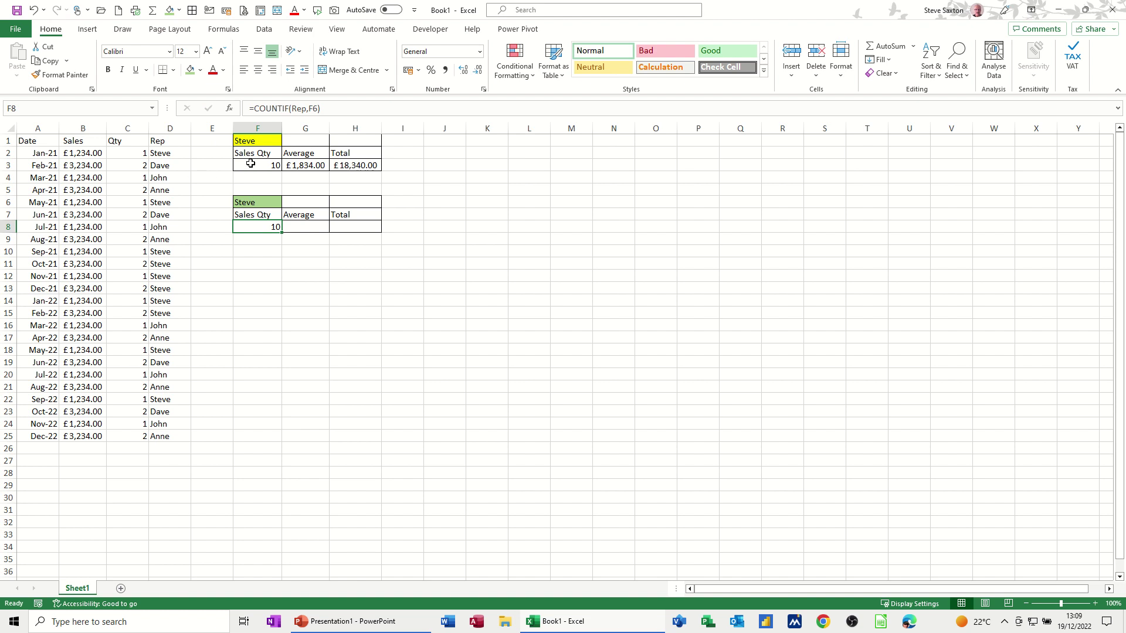
Enter =AVERAGEIF(Rep,F6,Sales) in G8 with Accounting format, showing £1,834.00
{"action": "key", "text": "Right"}
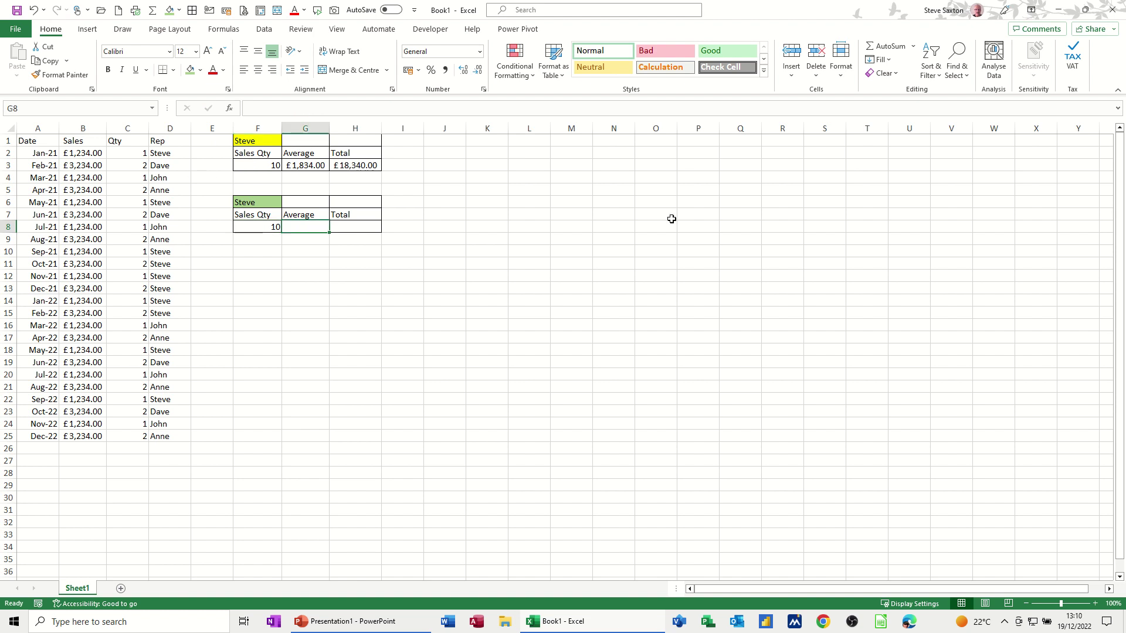
{"action": "type", "text": "=ave"}
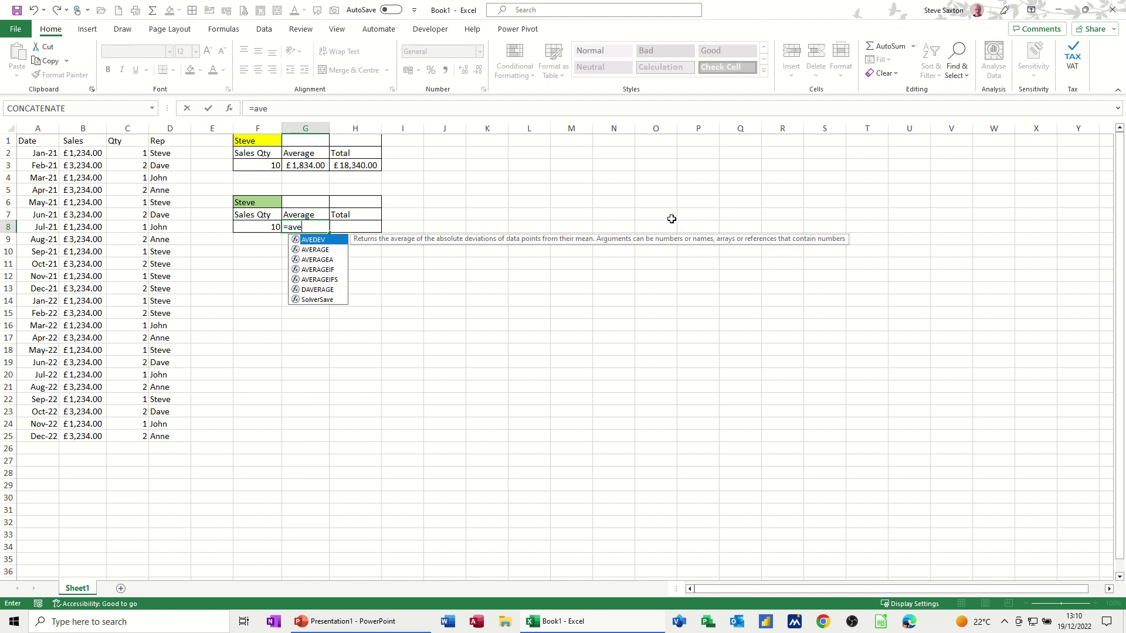
{"action": "type", "text": "rageif("}
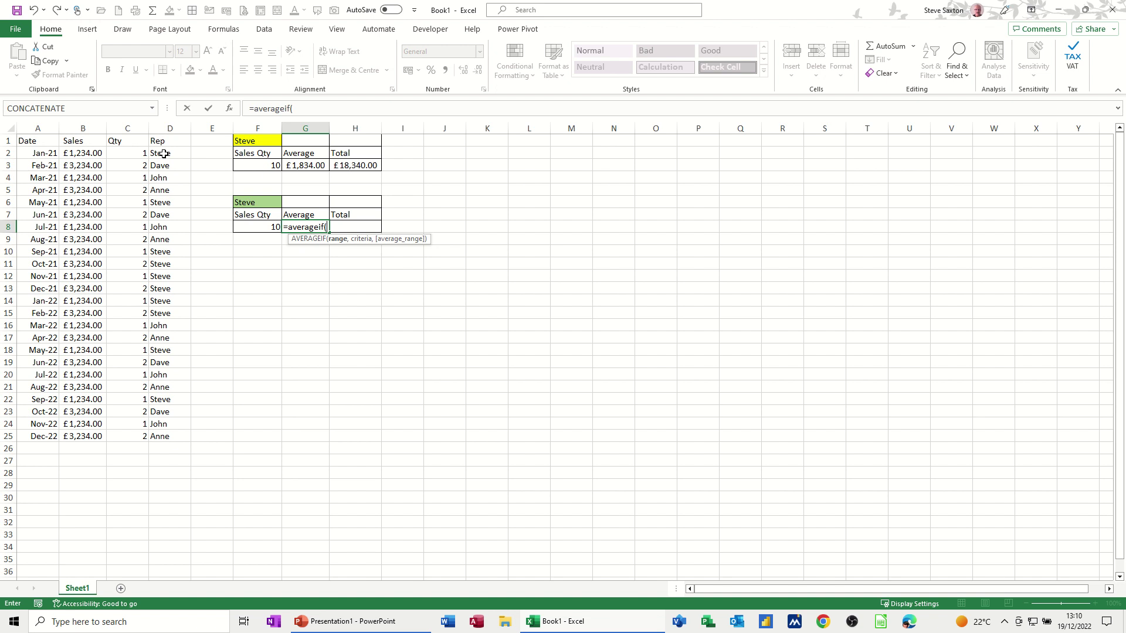
{"action": "type", "text": "rep"}
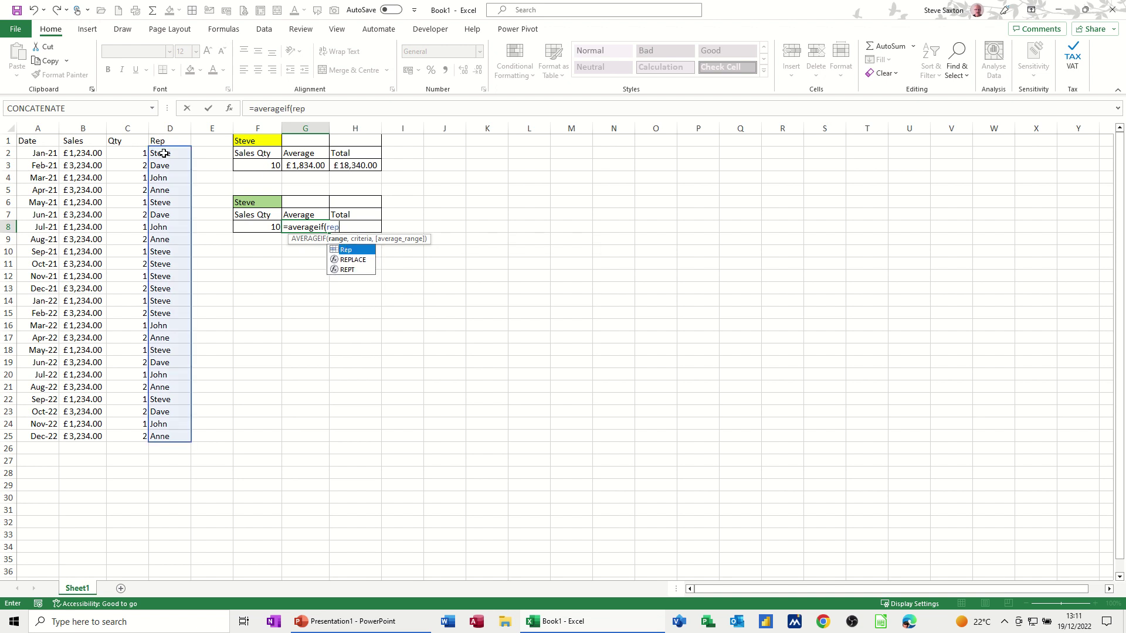
{"action": "type", "text": ","}
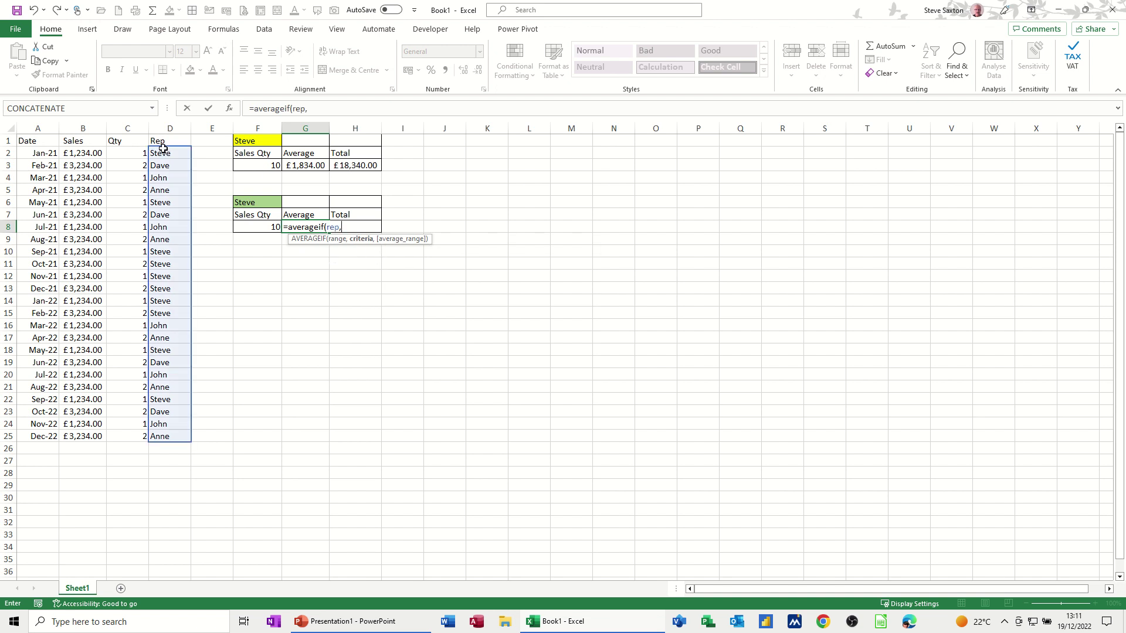
{"action": "left_click", "coordinate": [251, 202]}
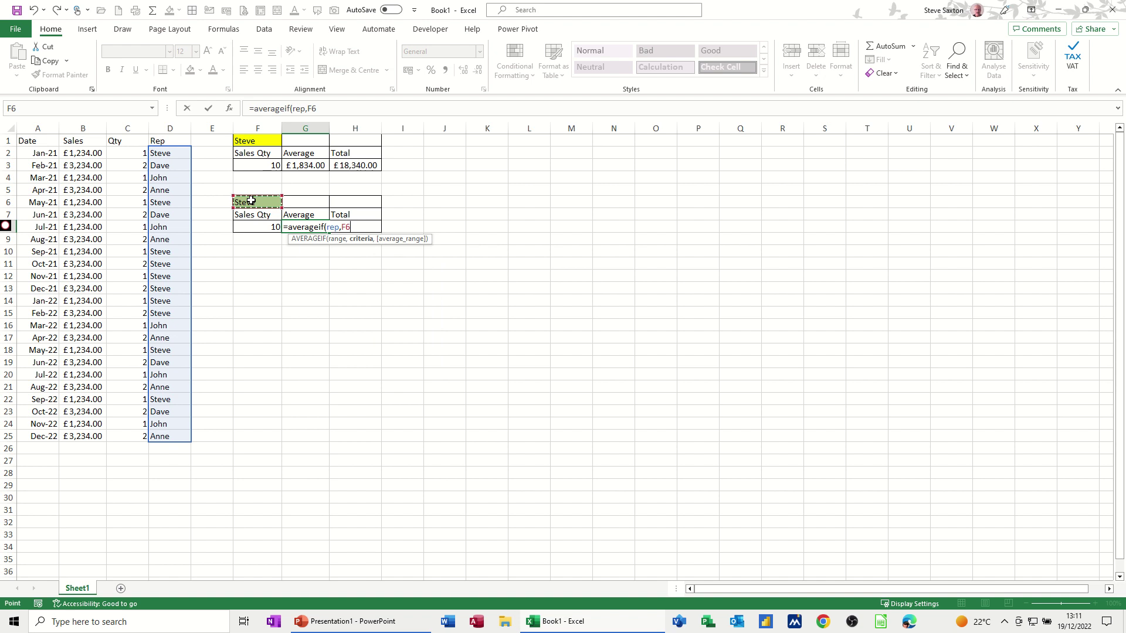
{"action": "type", "text": ",sa"}
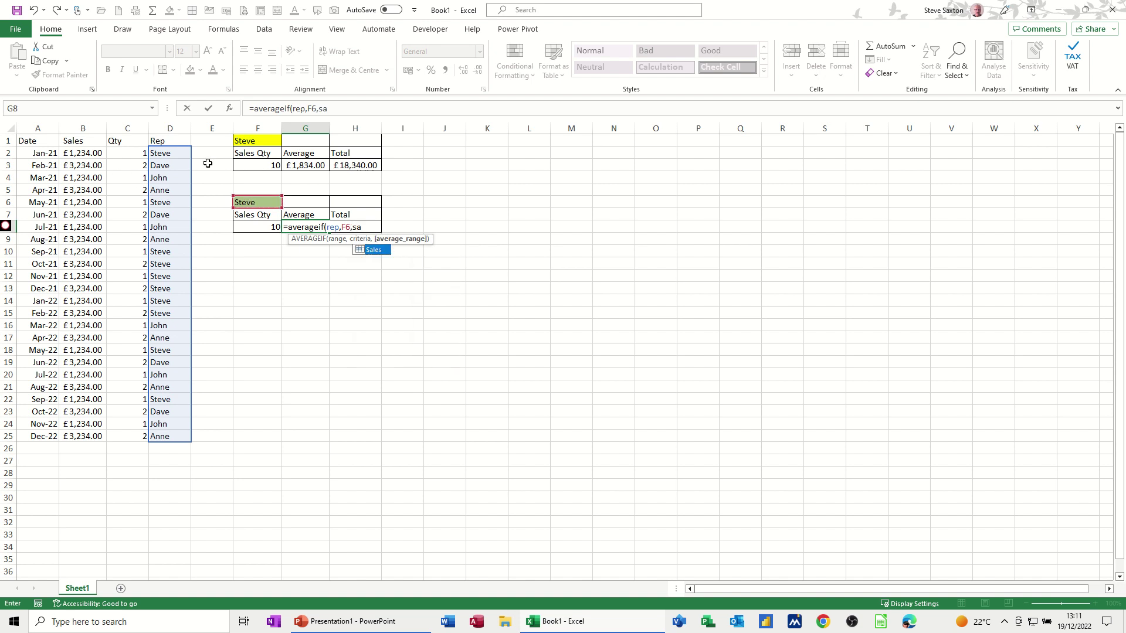
{"action": "type", "text": "les"}
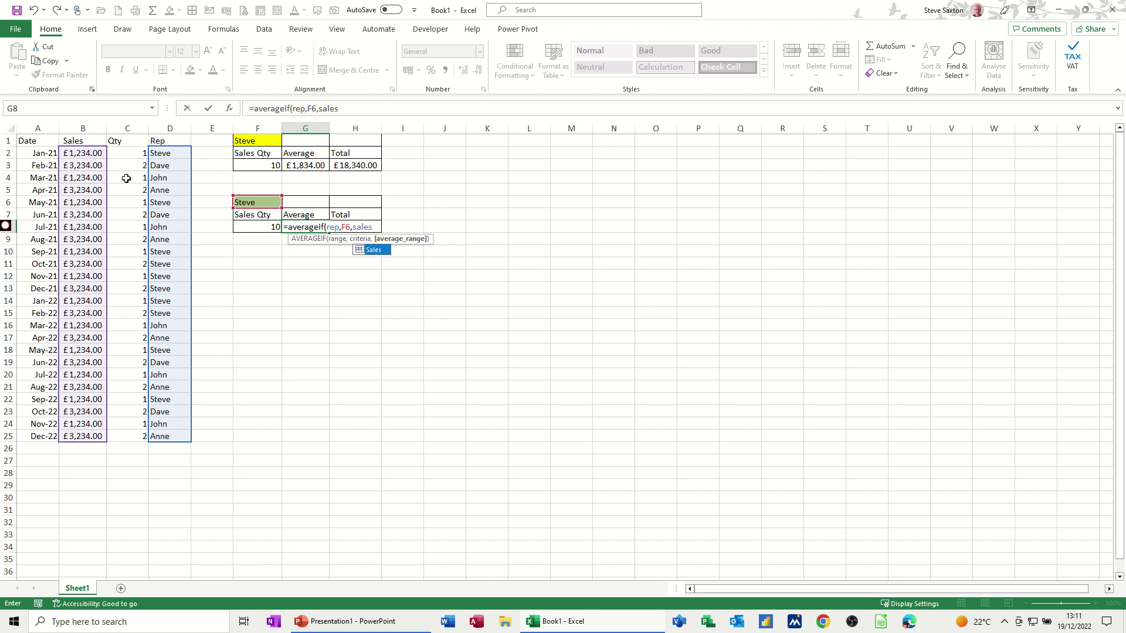
{"action": "left_click", "coordinate": [208, 108]}
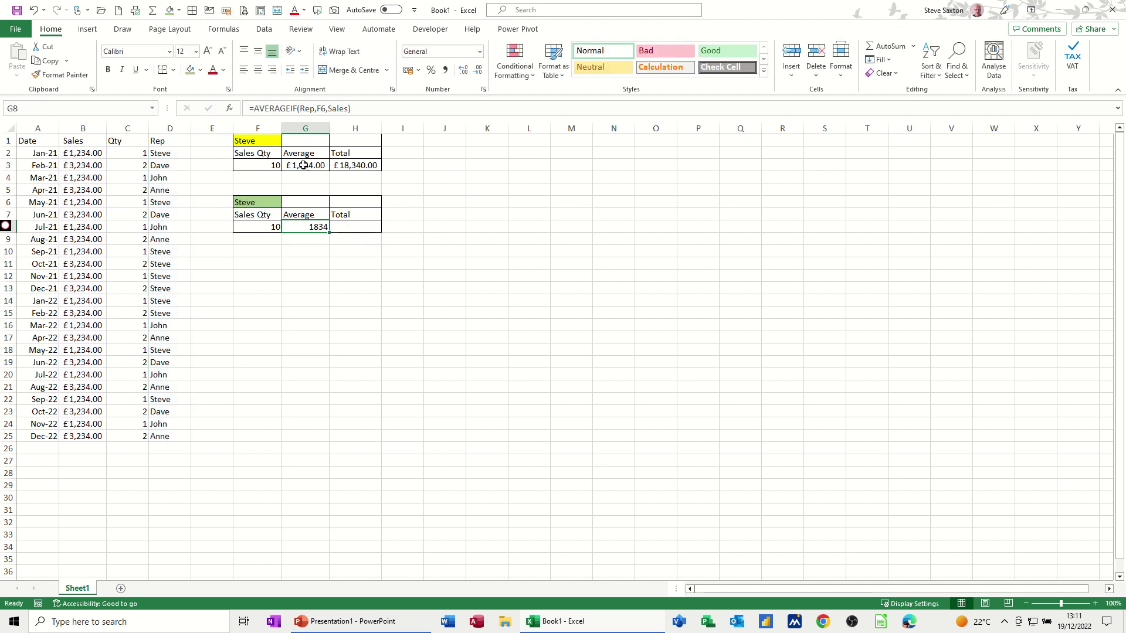
{"action": "left_click", "coordinate": [227, 13]}
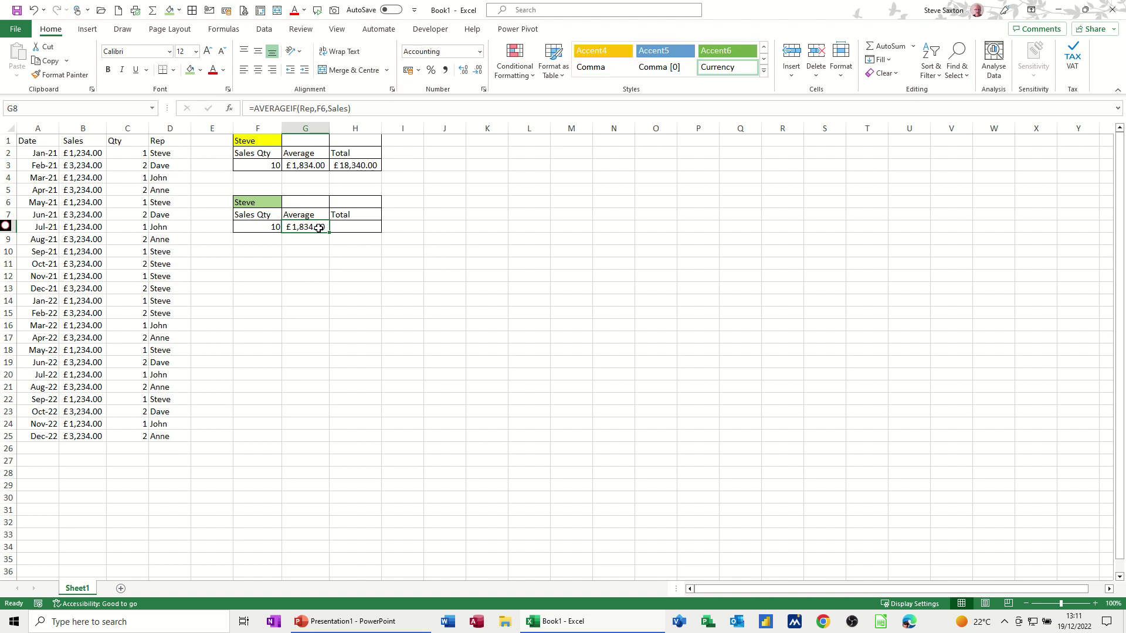
Enter =SUMIF(Rep,F6,Sales) in H8 with Accounting format, giving £18,340.00
{"action": "left_click", "coordinate": [348, 228]}
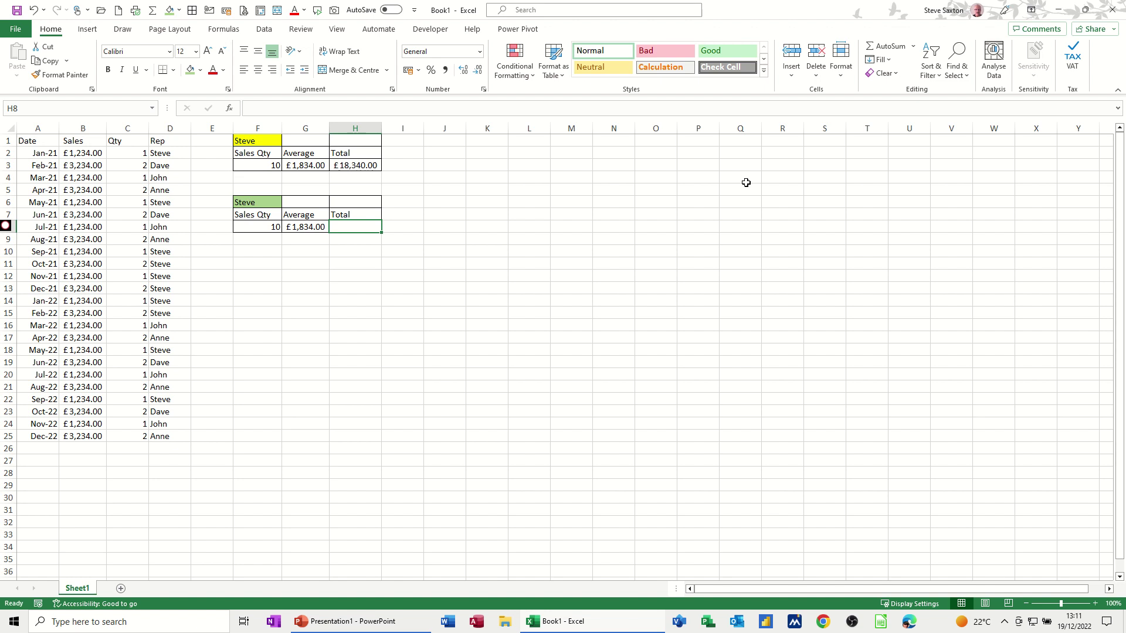
{"action": "type", "text": "=s"}
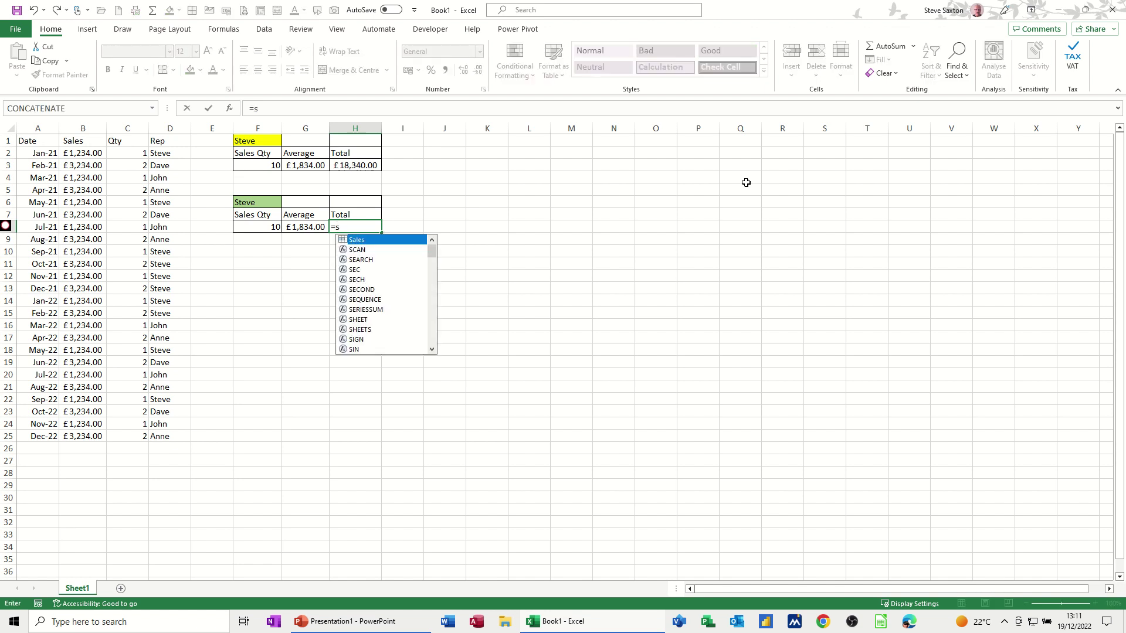
{"action": "type", "text": "umif("}
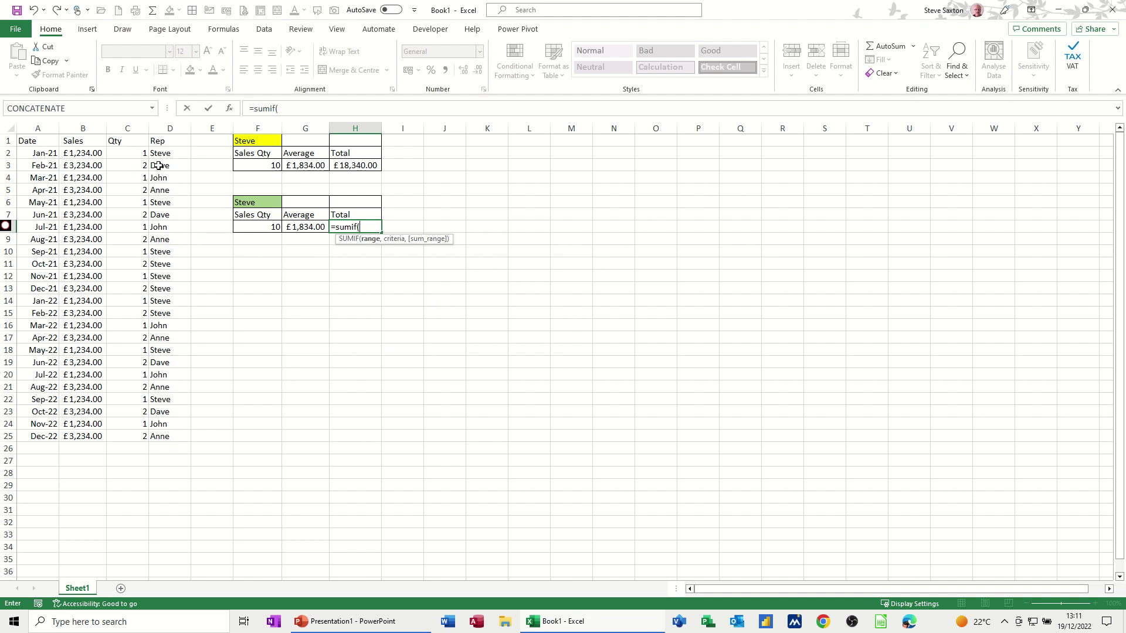
{"action": "left_click_drag", "start_coordinate": [160, 155], "coordinate": [184, 440]}
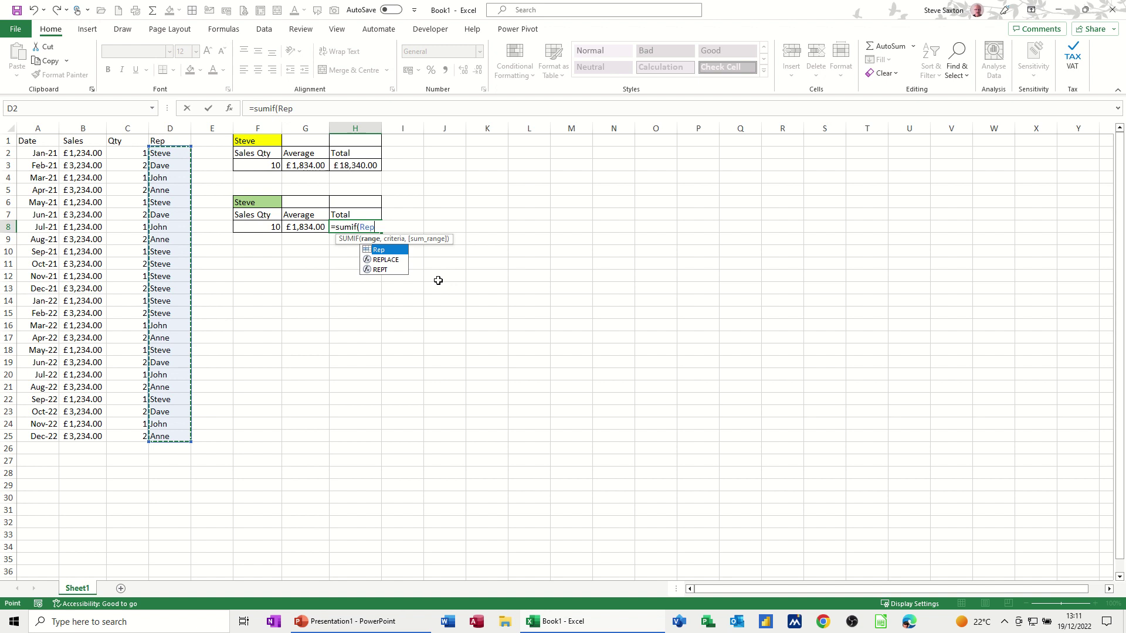
{"action": "type", "text": ","}
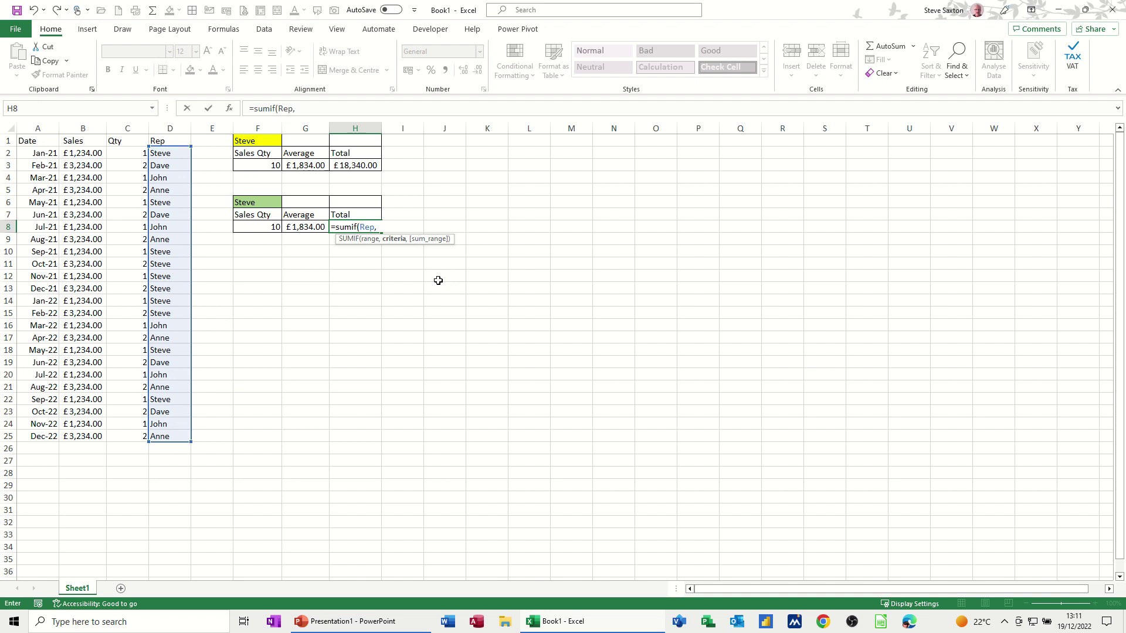
{"action": "left_click", "coordinate": [254, 206]}
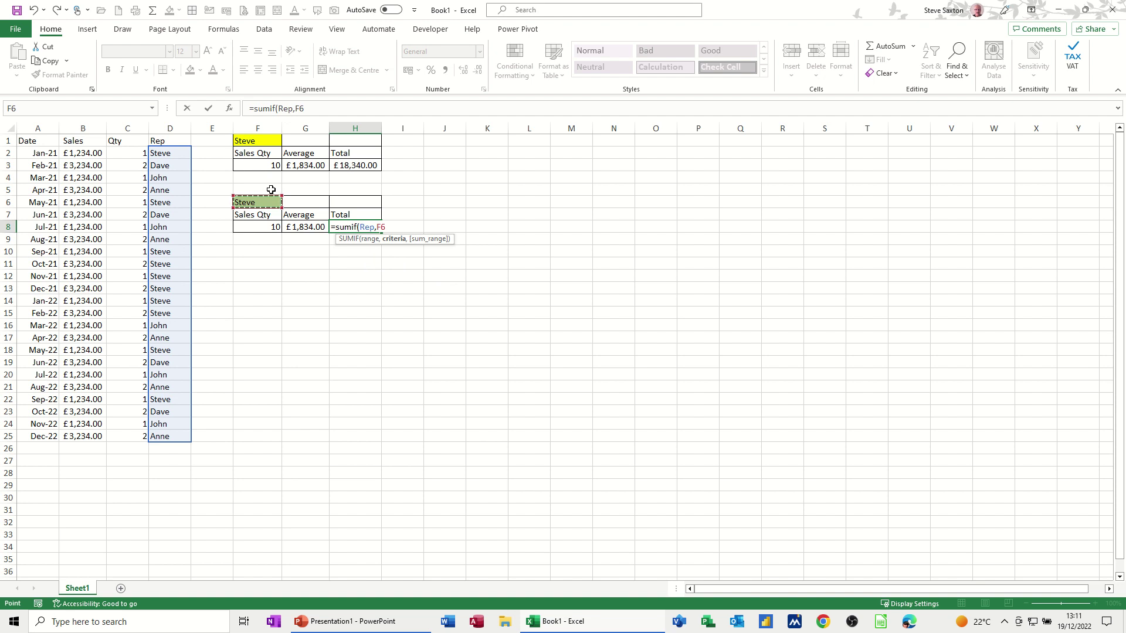
{"action": "type", "text": ",sales"}
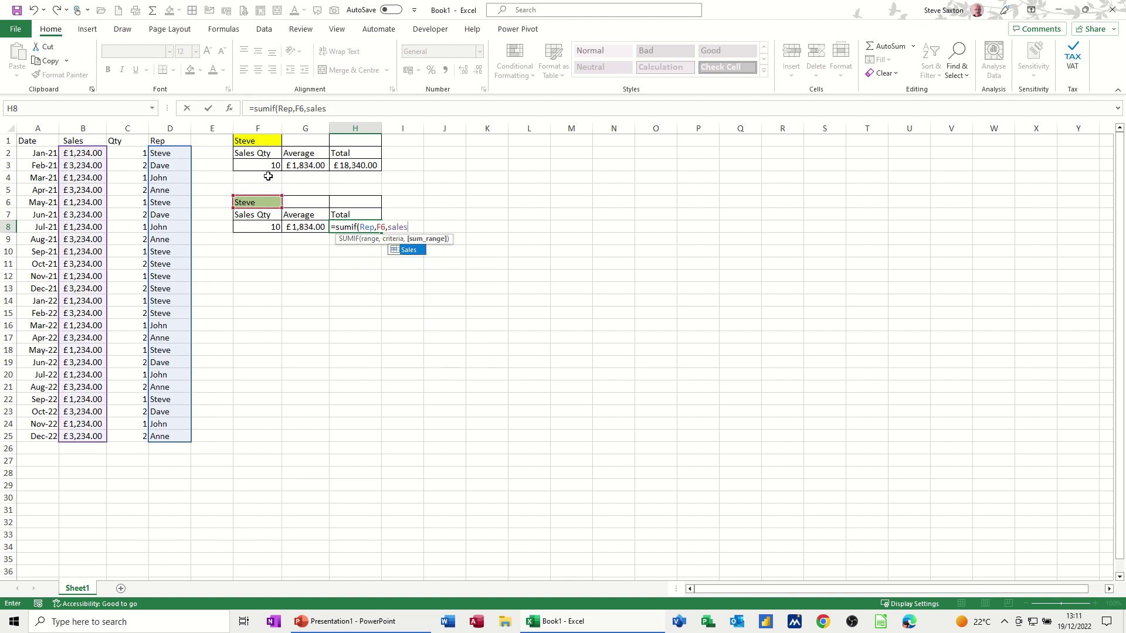
{"action": "left_click", "coordinate": [206, 109]}
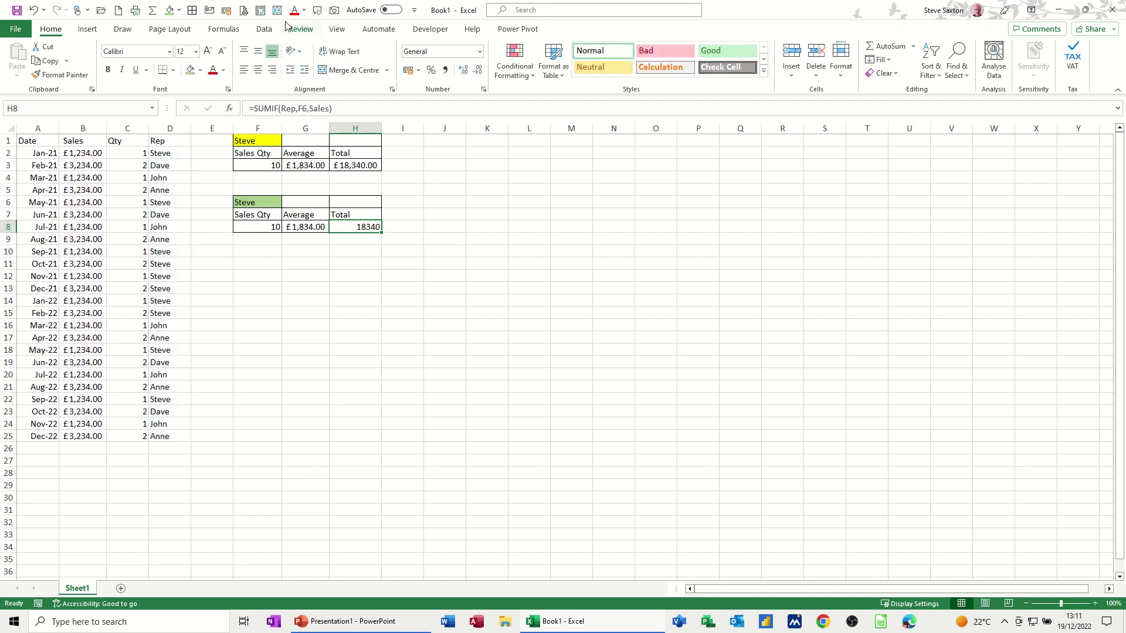
{"action": "left_click", "coordinate": [227, 10]}
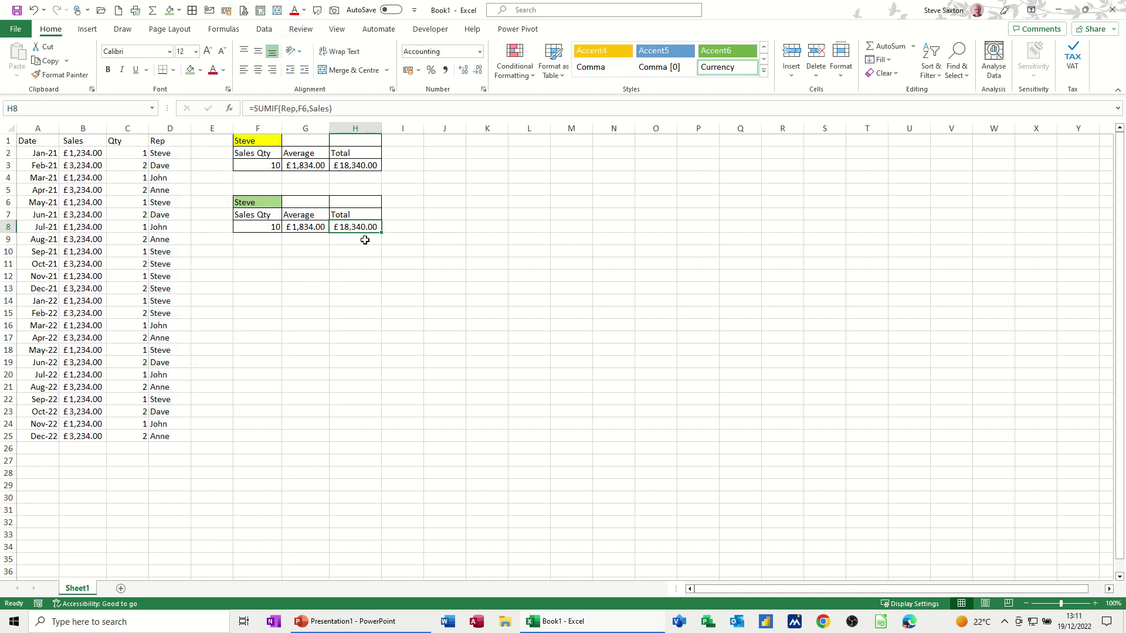
Switch both F6 and F1 to Dave and compare the G3 and G8 AVERAGEIF formulas
{"action": "left_click", "coordinate": [274, 203]}
{"action": "left_click", "coordinate": [287, 203]}
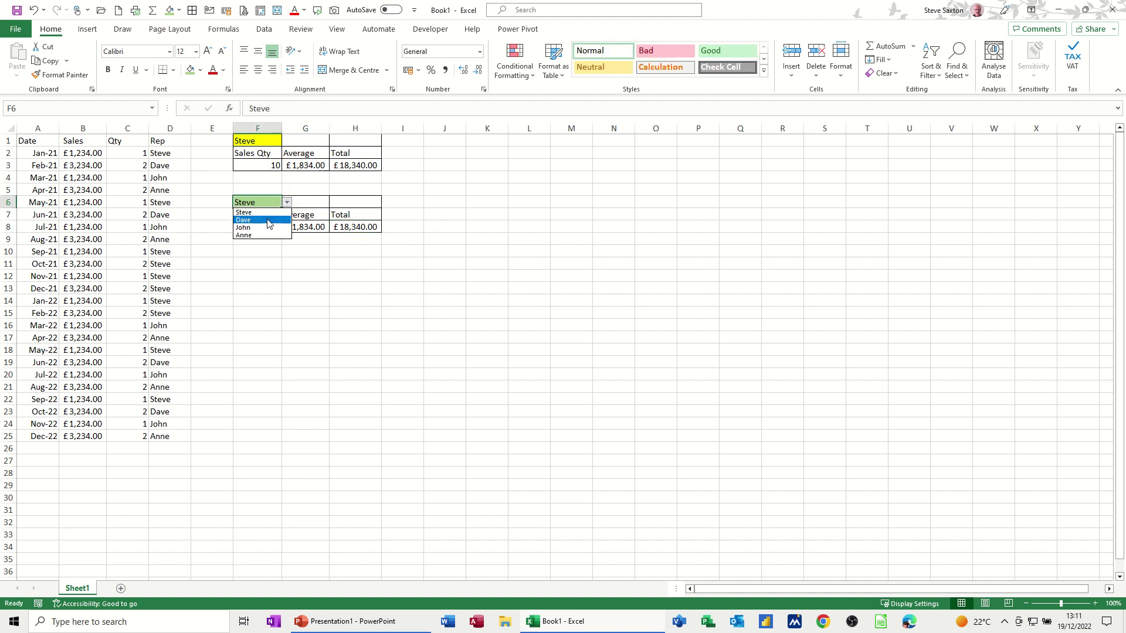
{"action": "left_click", "coordinate": [268, 221]}
{"action": "left_click", "coordinate": [265, 141]}
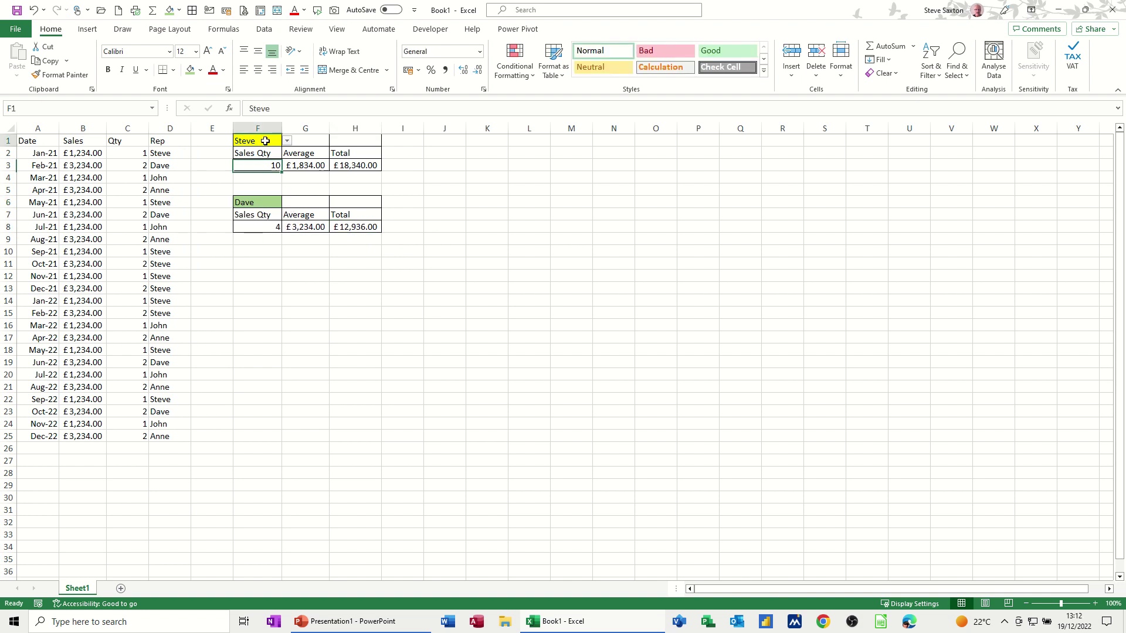
{"action": "left_click", "coordinate": [288, 141]}
{"action": "left_click", "coordinate": [271, 160]}
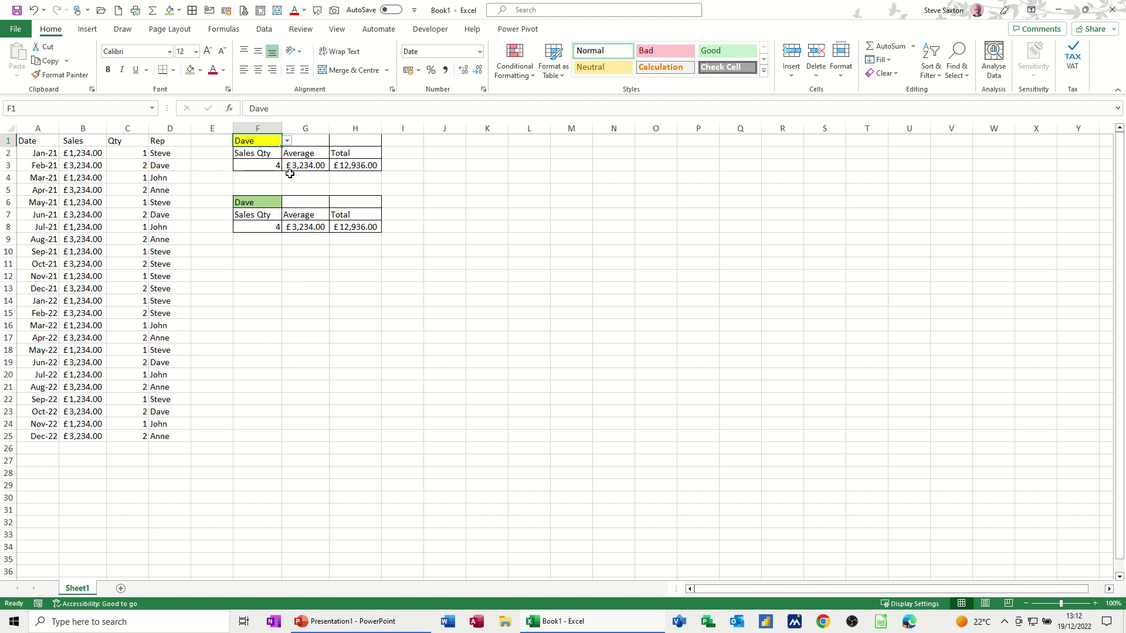
{"action": "left_click", "coordinate": [306, 171]}
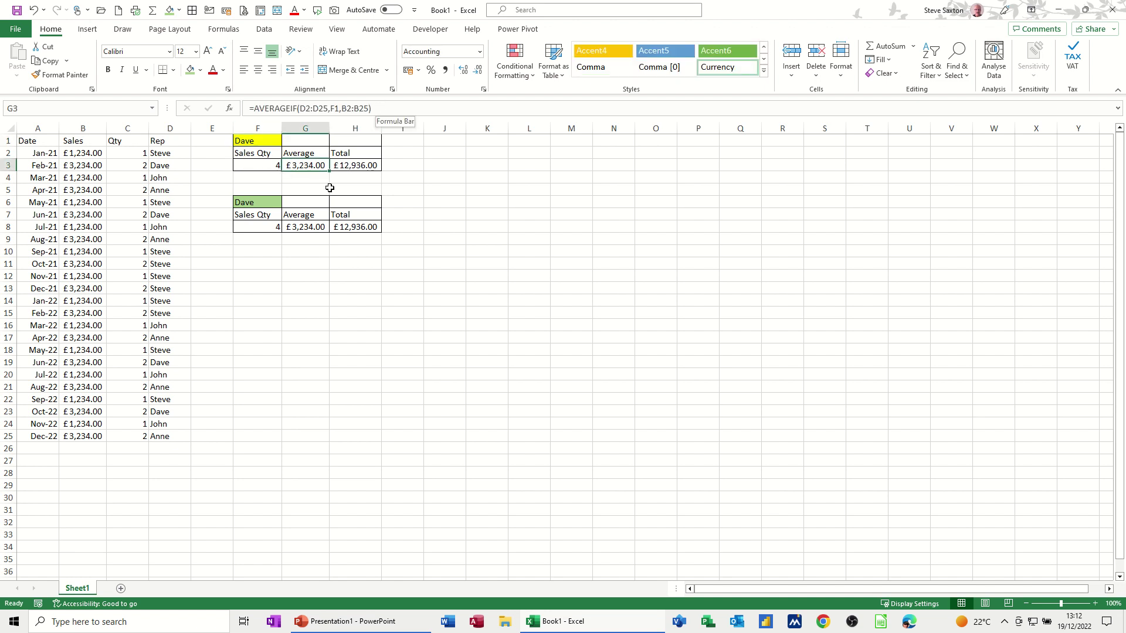
{"action": "left_click", "coordinate": [294, 230]}
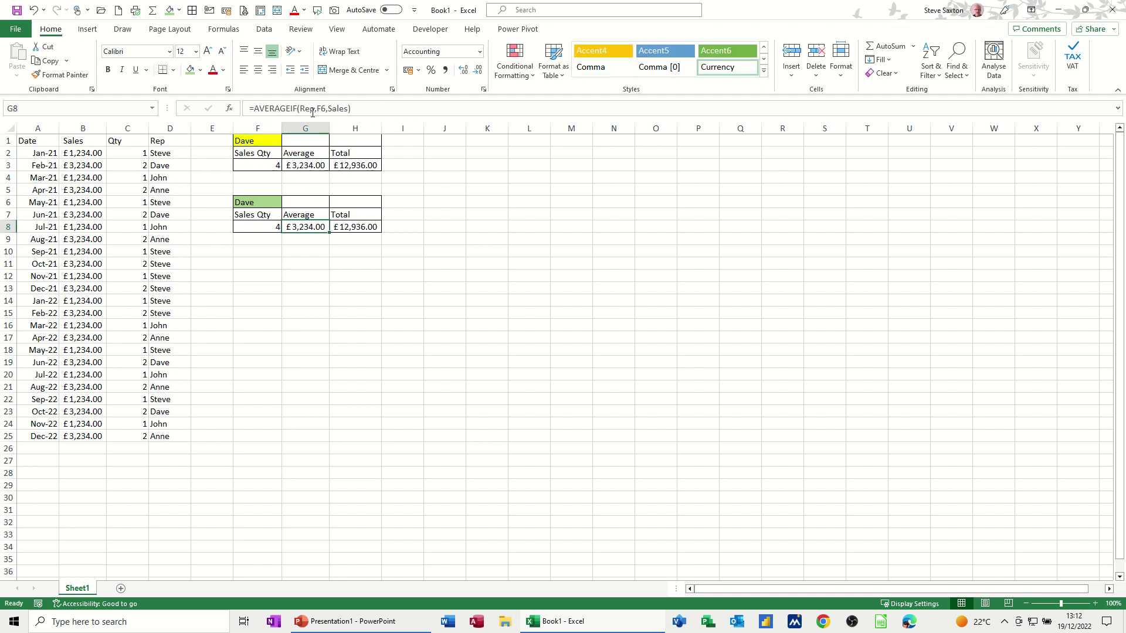